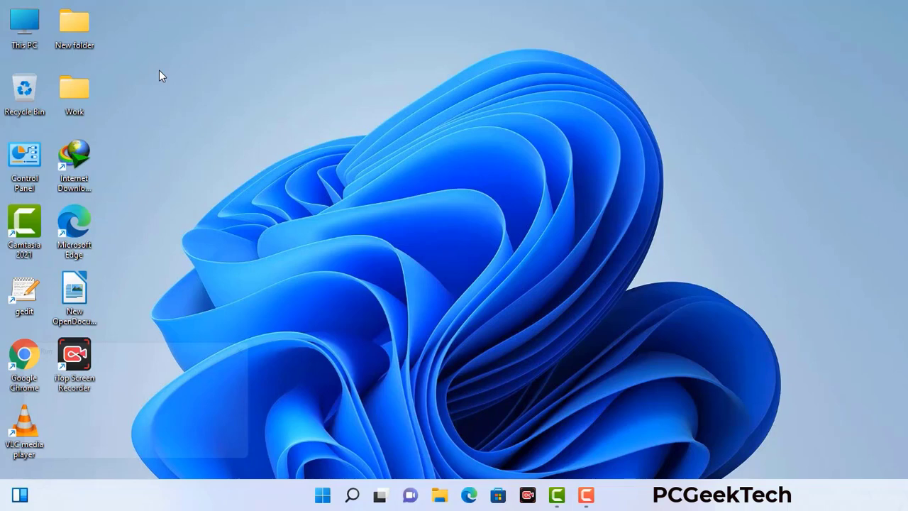
Launch msconfig, enable Safe boot with the Network option, apply it and restart.
{"action": "key", "text": "super+r"}
{"action": "left_click_drag", "start_coordinate": [155, 346], "coordinate": [399, 113]}
{"action": "left_click", "coordinate": [361, 178]}
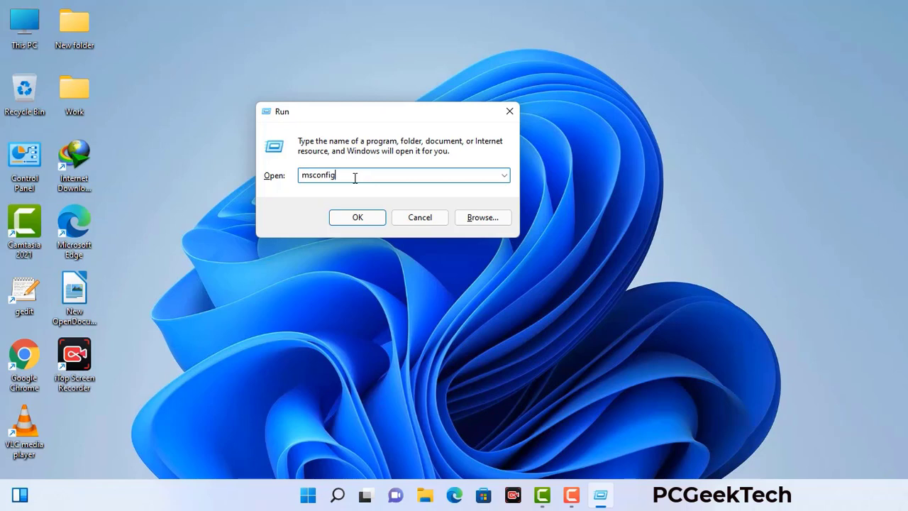
{"action": "left_click", "coordinate": [350, 221]}
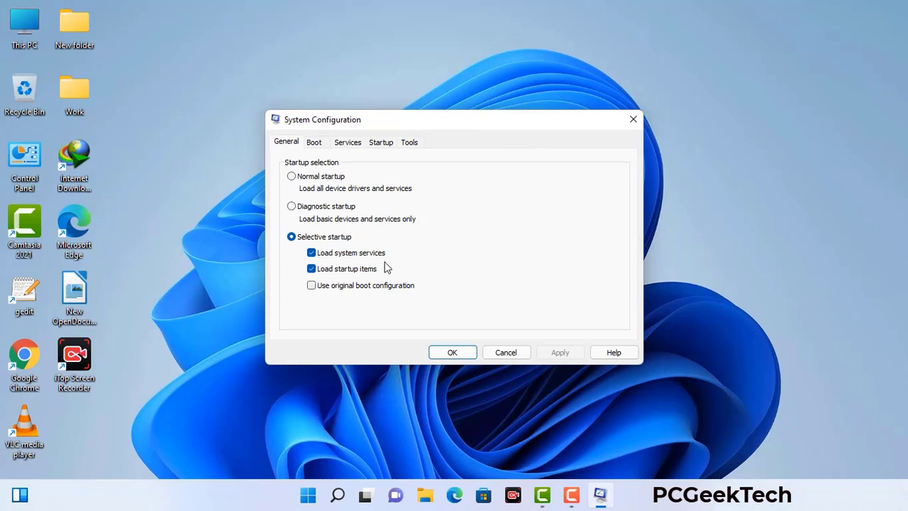
{"action": "left_click", "coordinate": [315, 143]}
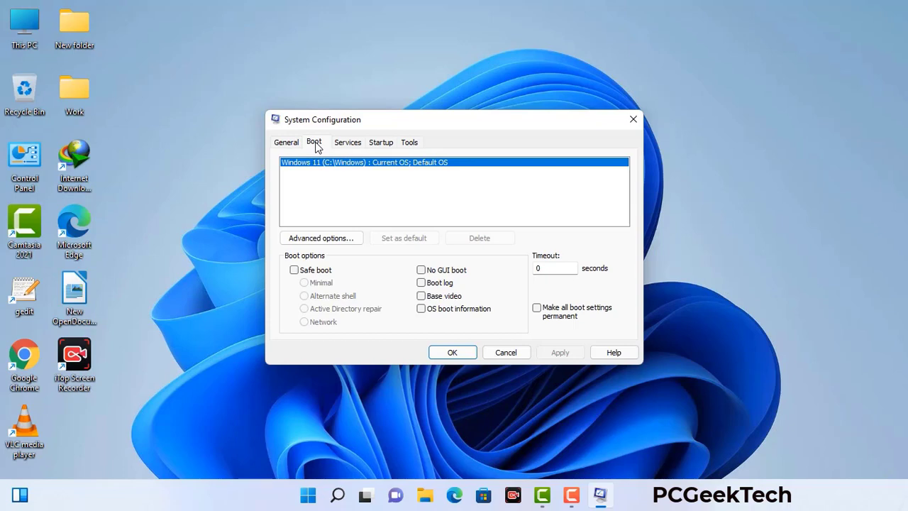
{"action": "left_click", "coordinate": [293, 270]}
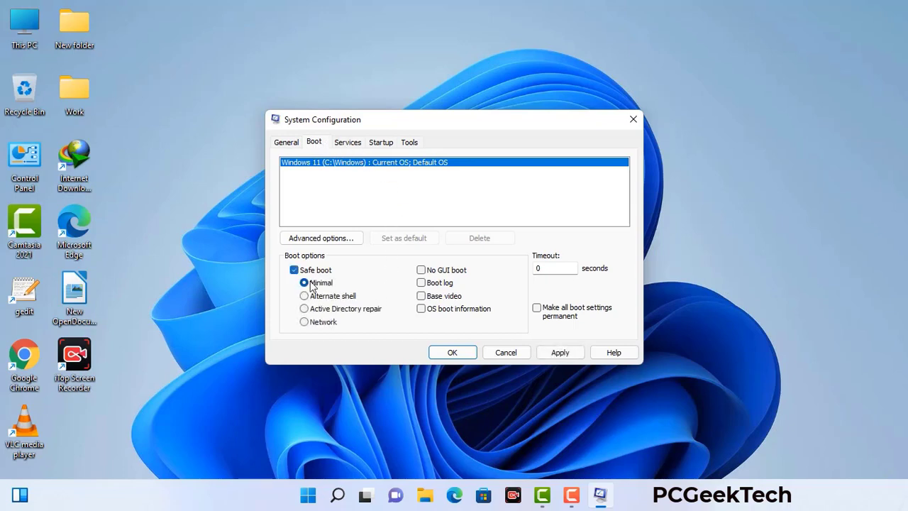
{"action": "left_click", "coordinate": [322, 323]}
{"action": "left_click", "coordinate": [560, 354]}
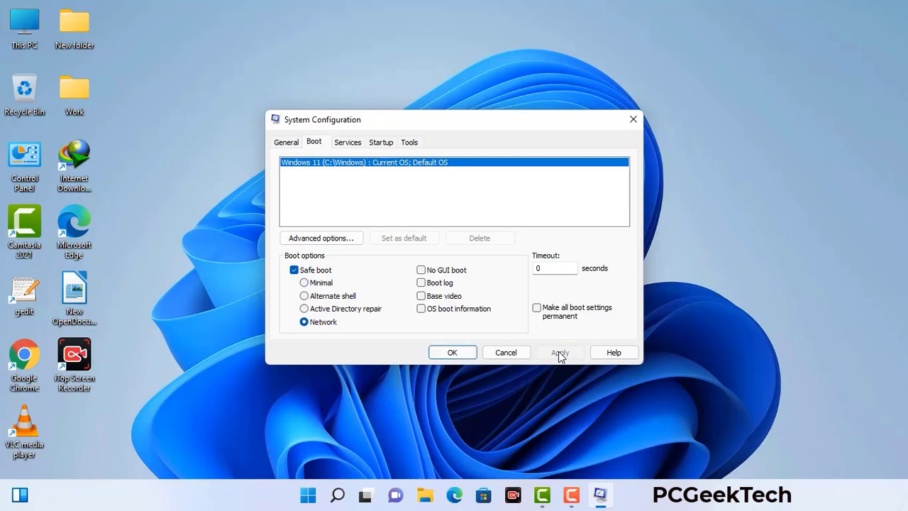
{"action": "left_click", "coordinate": [451, 352]}
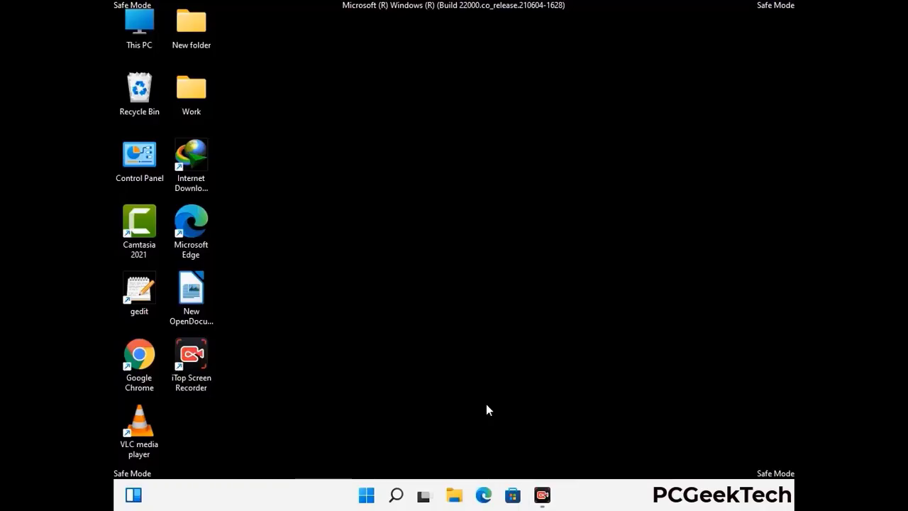
Turn on 'Show hidden files, folders, and drives' in File Explorer Options, then close Control Panel.
{"action": "double_click", "coordinate": [140, 168]}
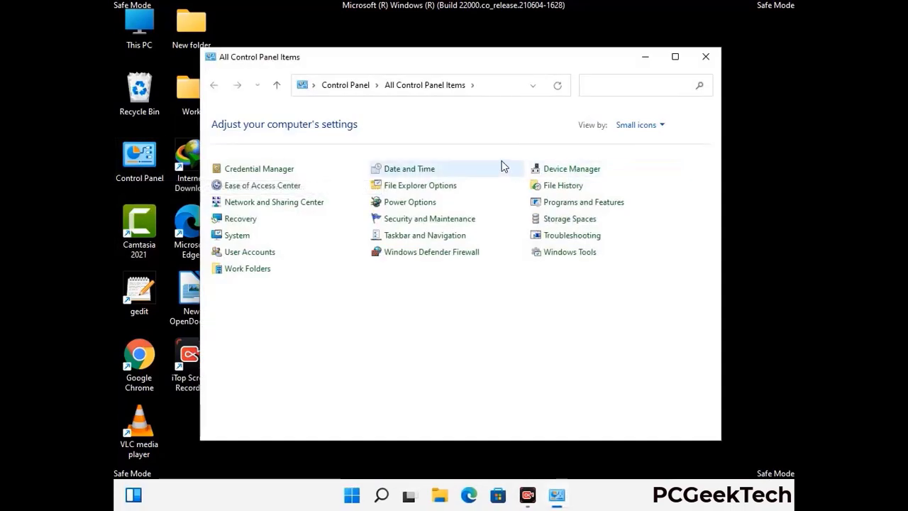
{"action": "left_click", "coordinate": [438, 187]}
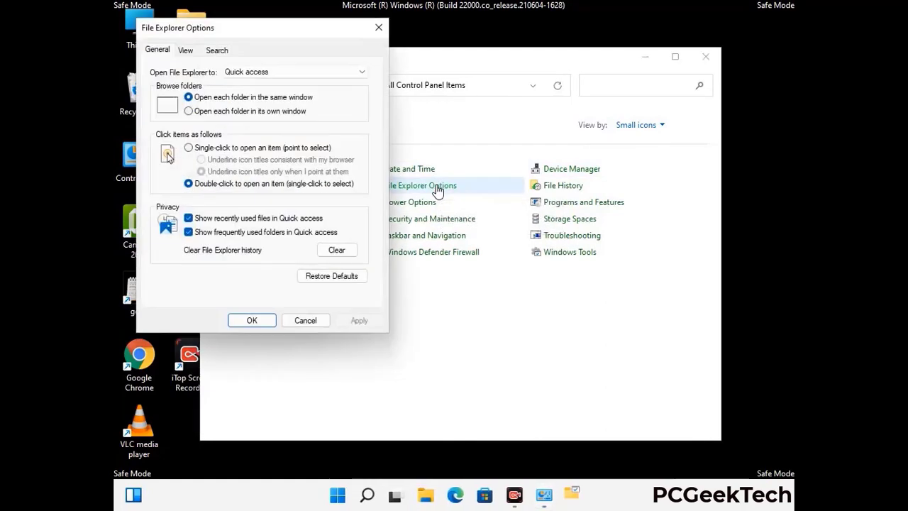
{"action": "left_click", "coordinate": [188, 51]}
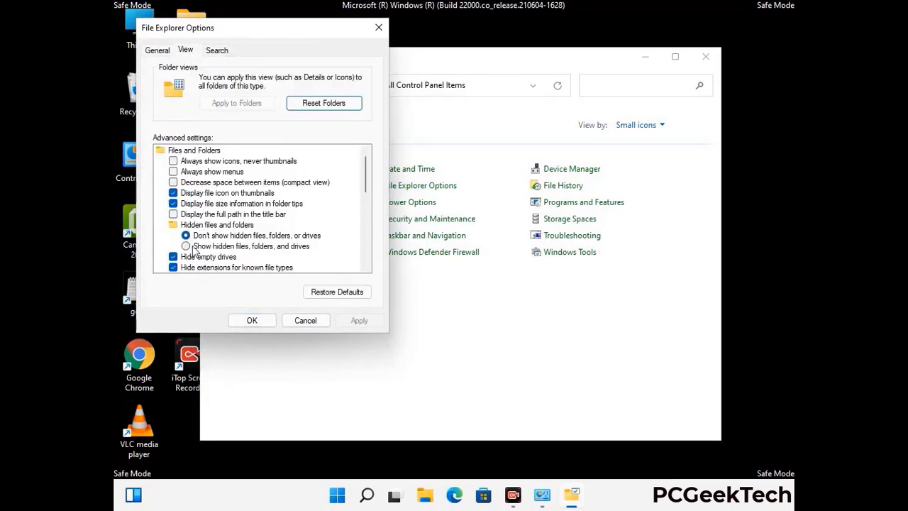
{"action": "left_click", "coordinate": [186, 246]}
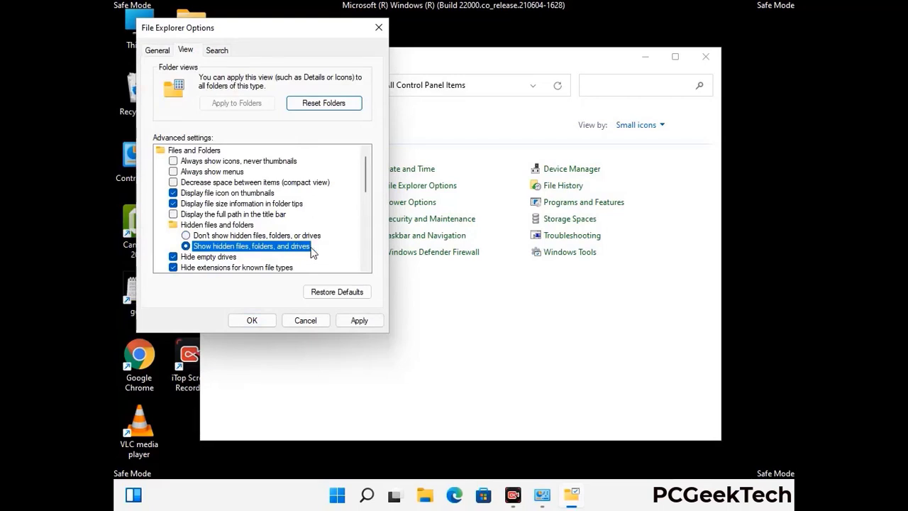
{"action": "left_click", "coordinate": [359, 320]}
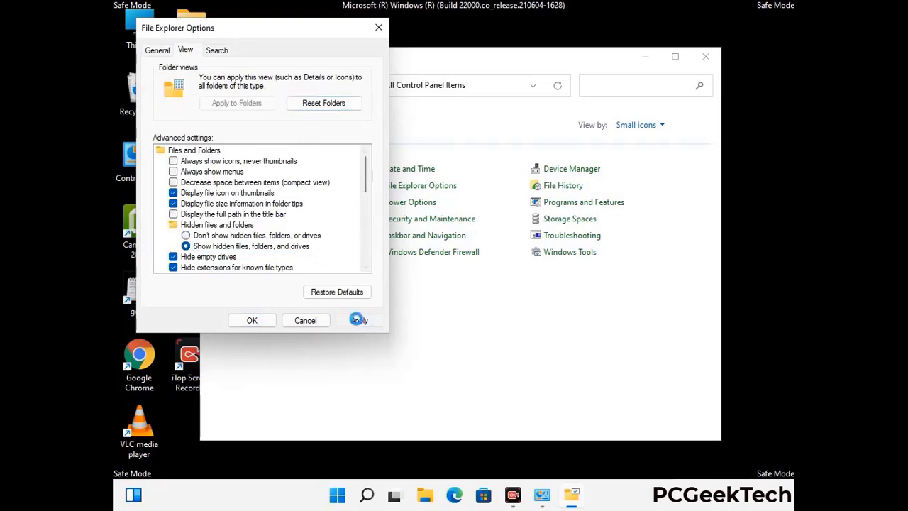
{"action": "left_click", "coordinate": [245, 320]}
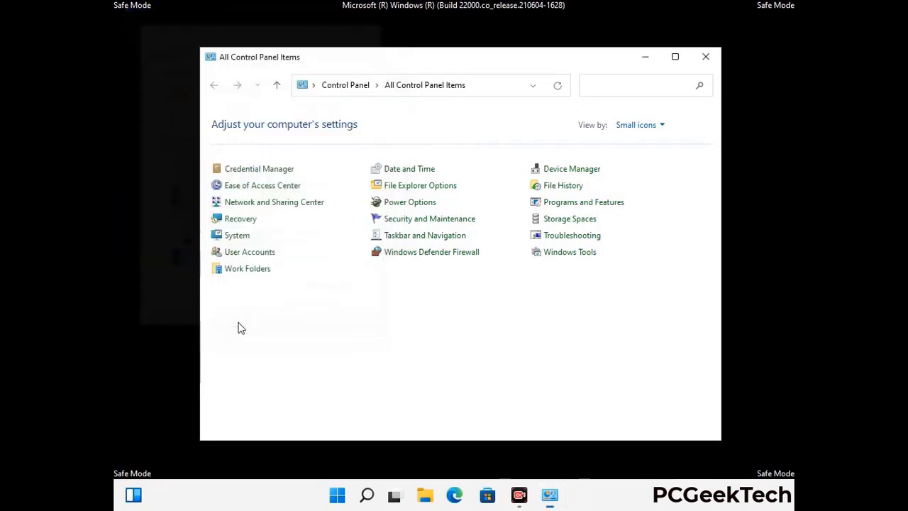
{"action": "left_click", "coordinate": [704, 57]}
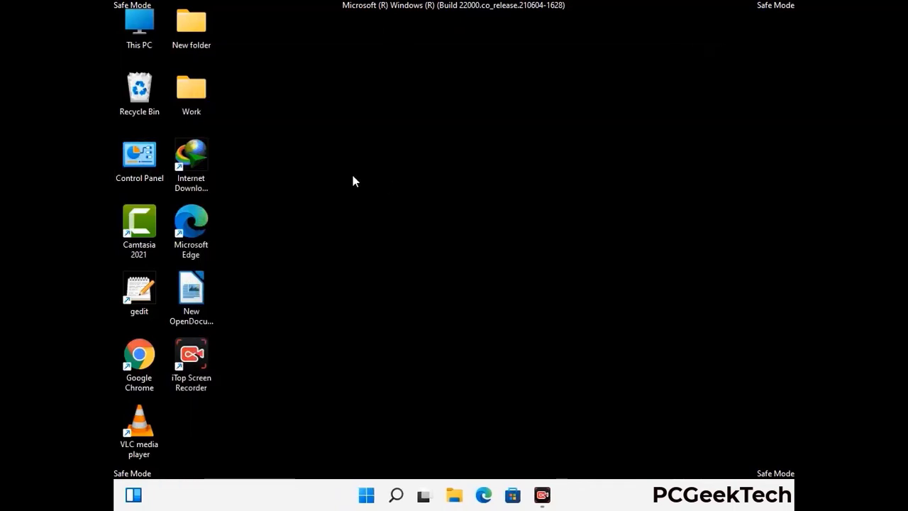
Browse from This PC to C:\Windows\System32\drivers\etc.
{"action": "double_click", "coordinate": [134, 44]}
{"action": "double_click", "coordinate": [398, 312]}
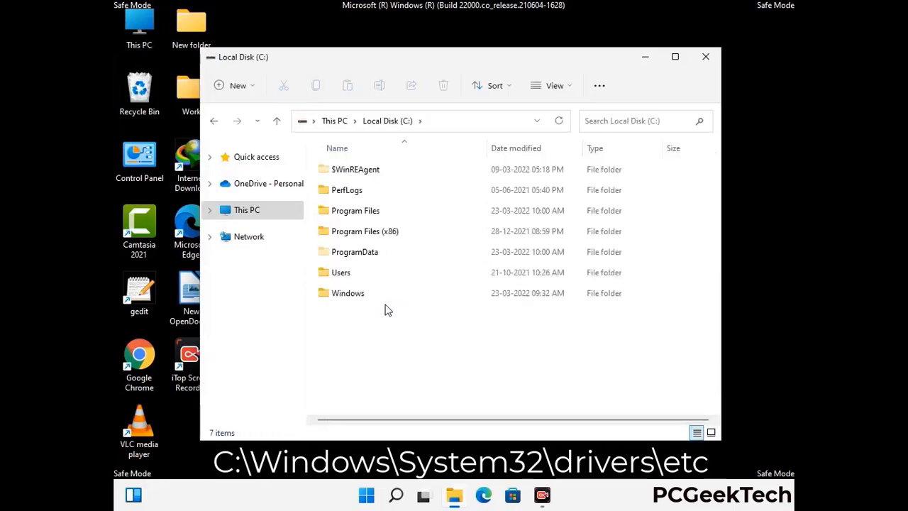
{"action": "left_click", "coordinate": [340, 299]}
{"action": "double_click", "coordinate": [340, 299]}
{"action": "scroll", "coordinate": [454, 303], "scroll_direction": "down", "scroll_amount": 5}
{"action": "scroll", "coordinate": [449, 306], "scroll_direction": "down", "scroll_amount": 12}
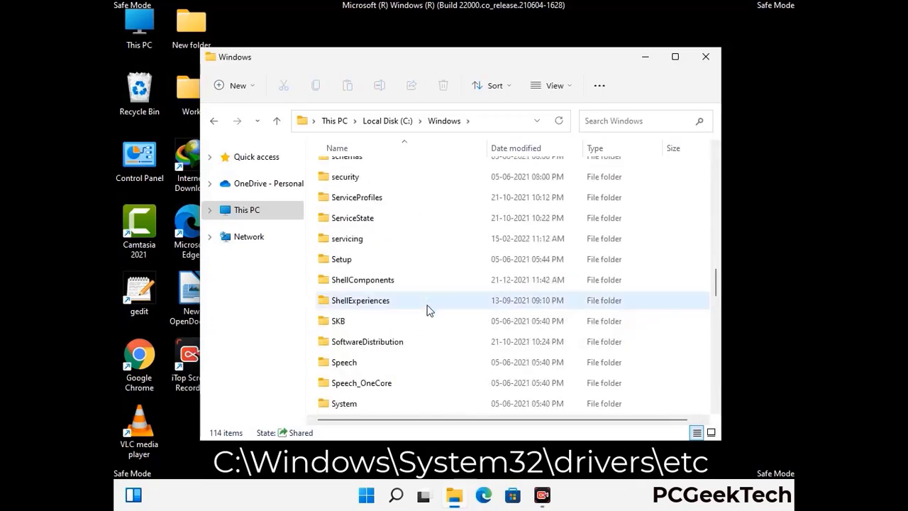
{"action": "scroll", "coordinate": [427, 310], "scroll_direction": "down", "scroll_amount": 3}
{"action": "double_click", "coordinate": [347, 300]}
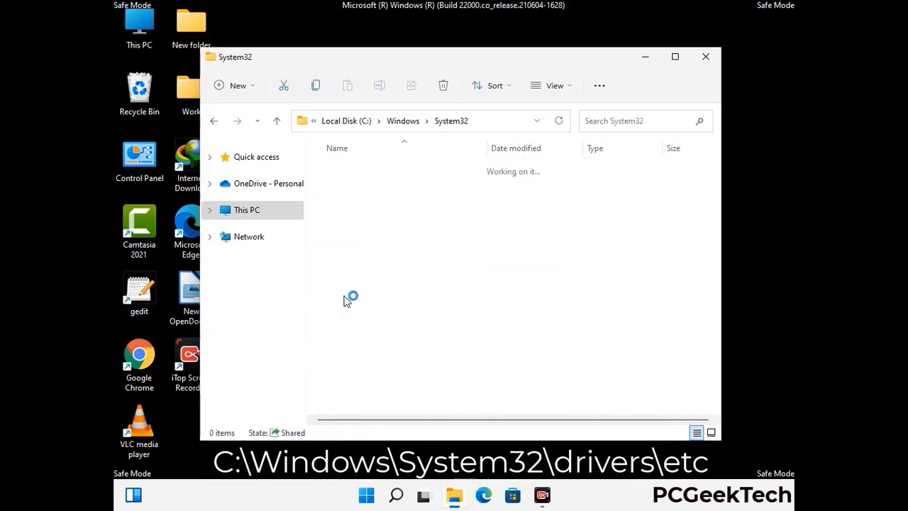
{"action": "scroll", "coordinate": [390, 309], "scroll_direction": "down", "scroll_amount": 5}
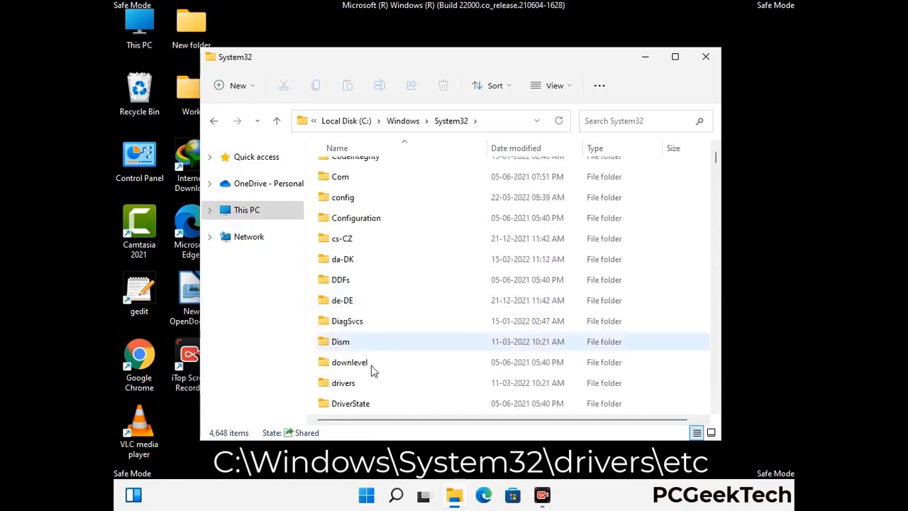
{"action": "double_click", "coordinate": [348, 385]}
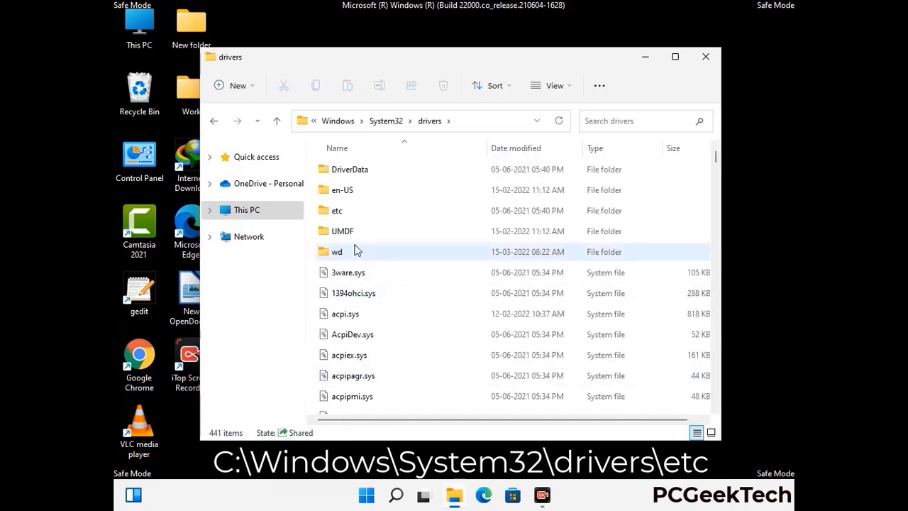
{"action": "double_click", "coordinate": [338, 211]}
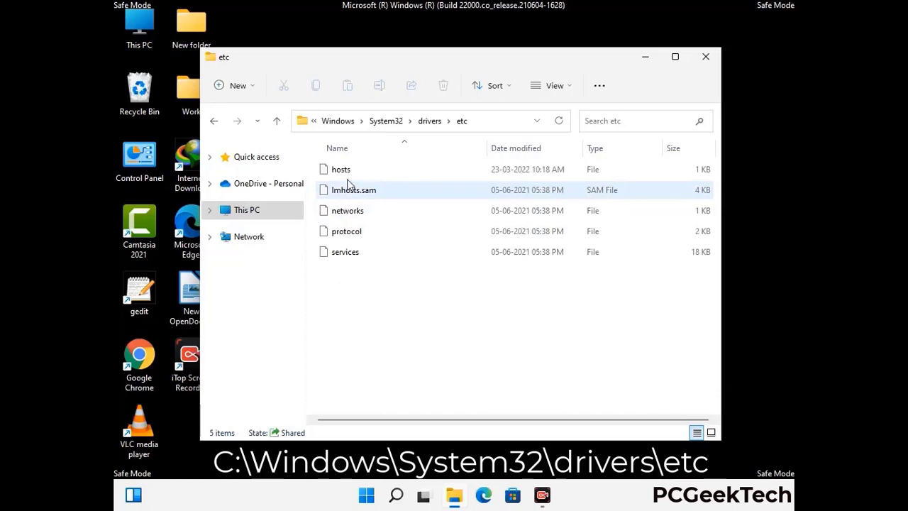
Open the hosts file with Notepad.
{"action": "left_click", "coordinate": [346, 174]}
{"action": "double_click", "coordinate": [348, 173]}
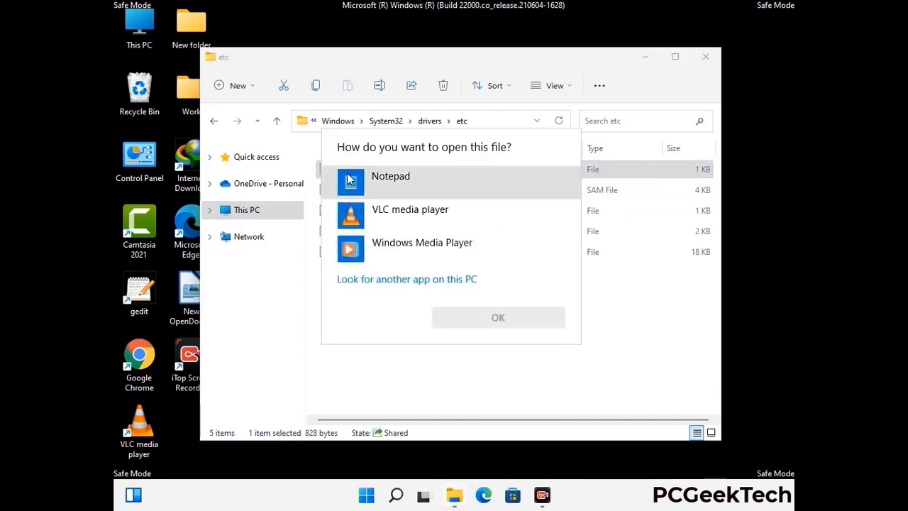
{"action": "left_click", "coordinate": [410, 181]}
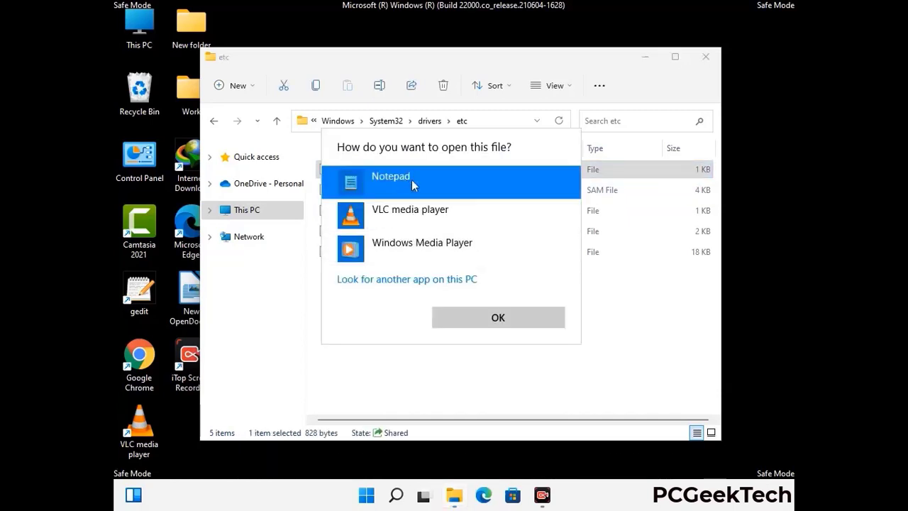
{"action": "left_click", "coordinate": [498, 319]}
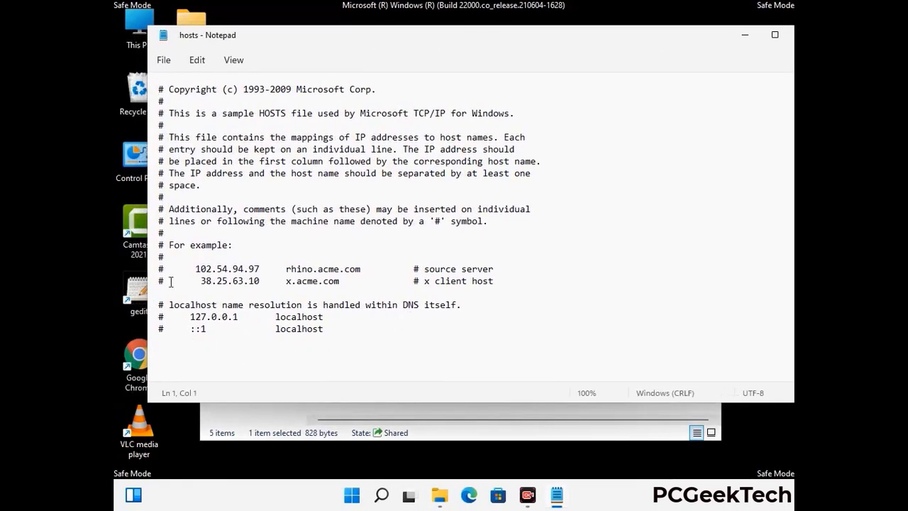
Add a blank line after the last localhost line, save hosts, and close Notepad and the etc window.
{"action": "left_click", "coordinate": [339, 333]}
{"action": "key", "text": "Return"}
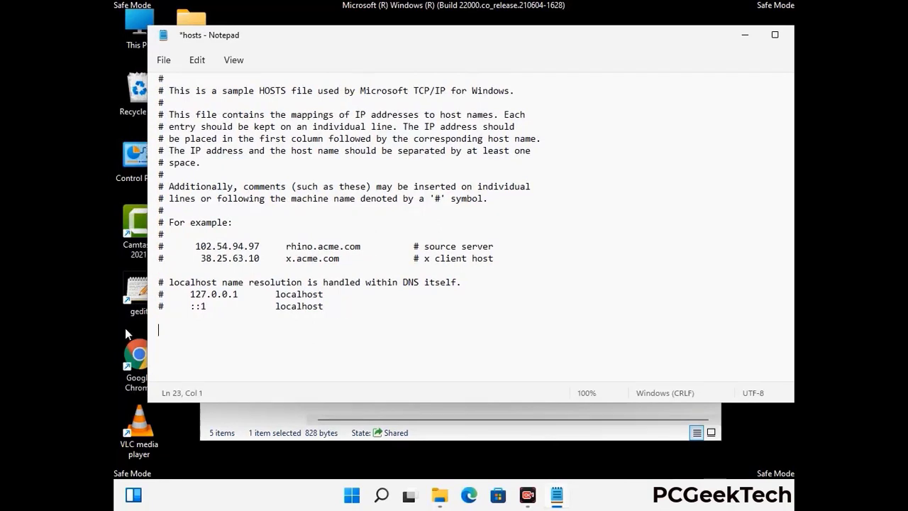
{"action": "left_click", "coordinate": [164, 61]}
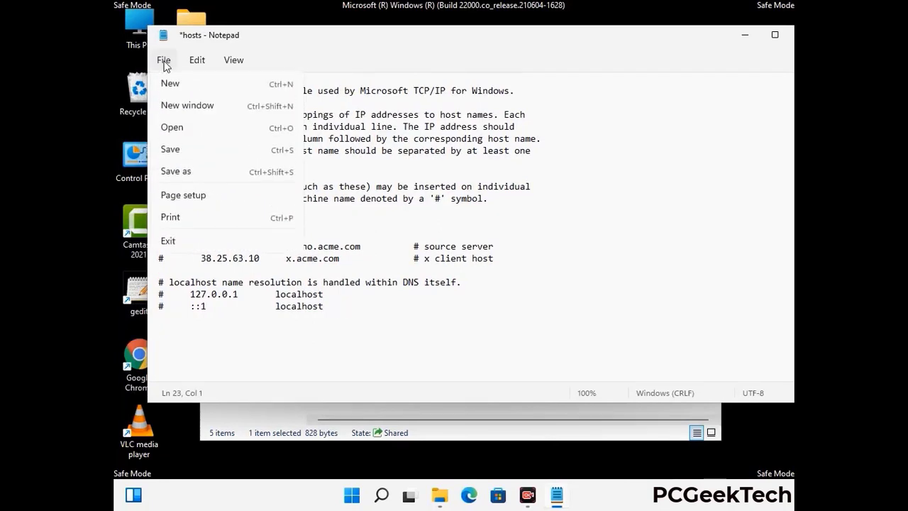
{"action": "left_click", "coordinate": [170, 150]}
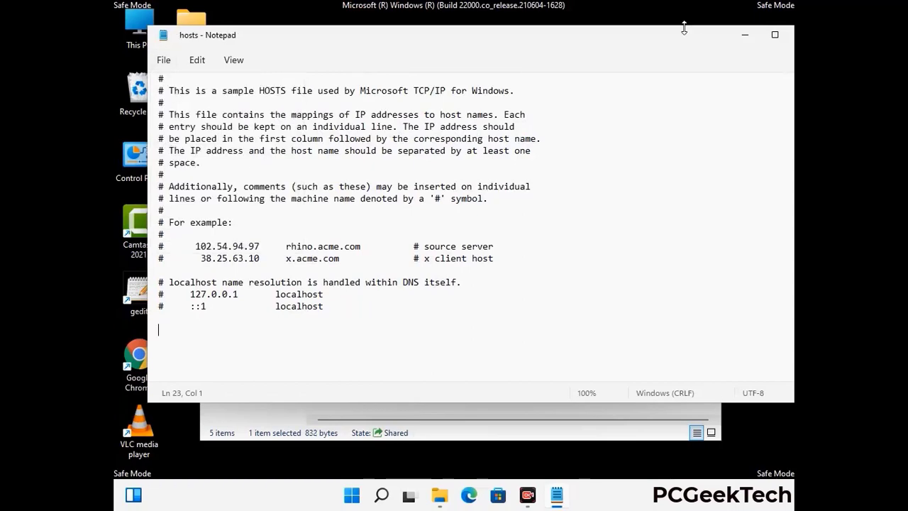
{"action": "left_click_drag", "start_coordinate": [684, 41], "coordinate": [581, 42]}
{"action": "left_click", "coordinate": [701, 36]}
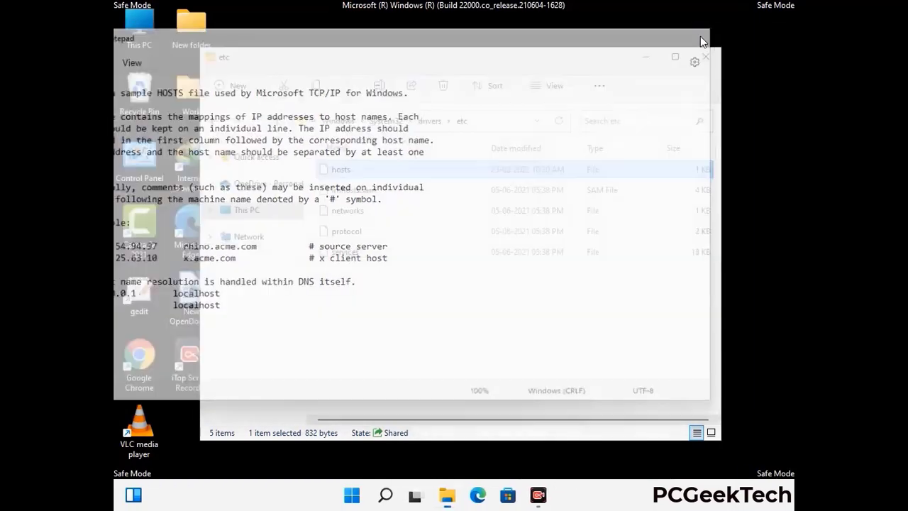
{"action": "left_click", "coordinate": [706, 57]}
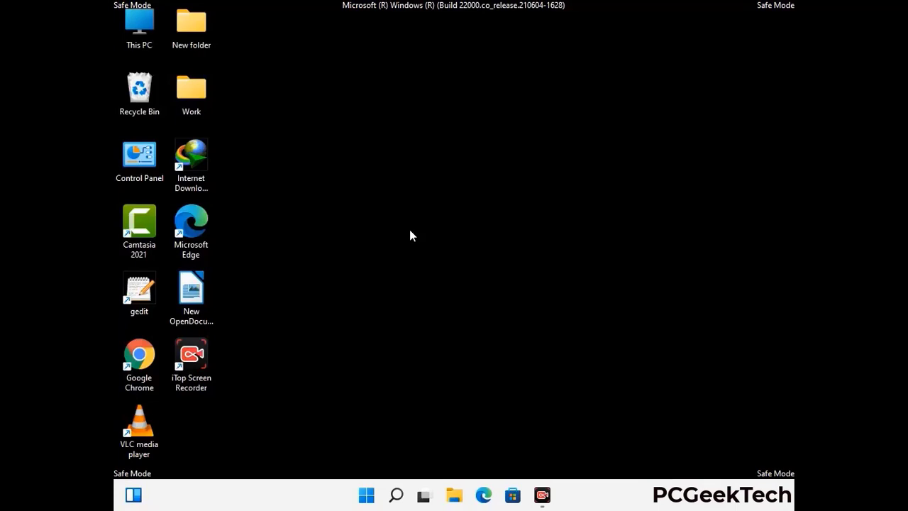
Open the %appdata% Roaming folder from the Run box.
{"action": "key", "text": "super+r"}
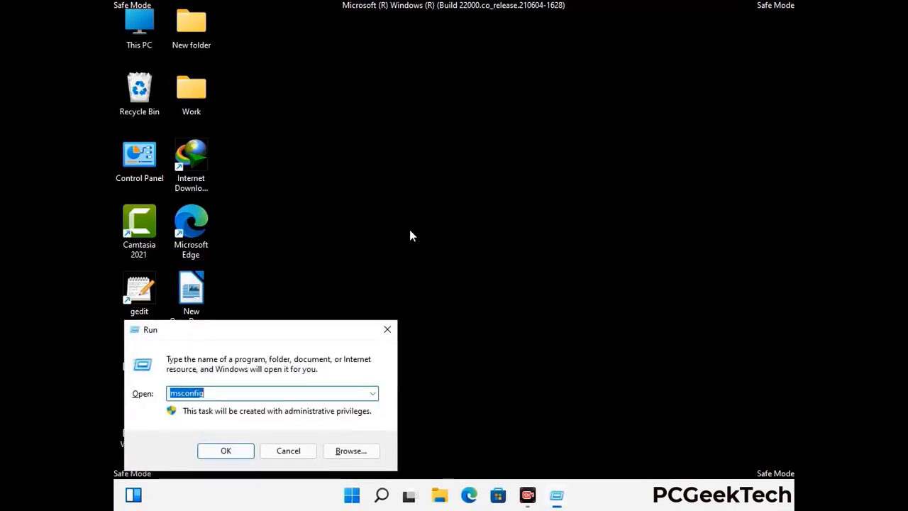
{"action": "left_click_drag", "start_coordinate": [260, 324], "coordinate": [424, 142]}
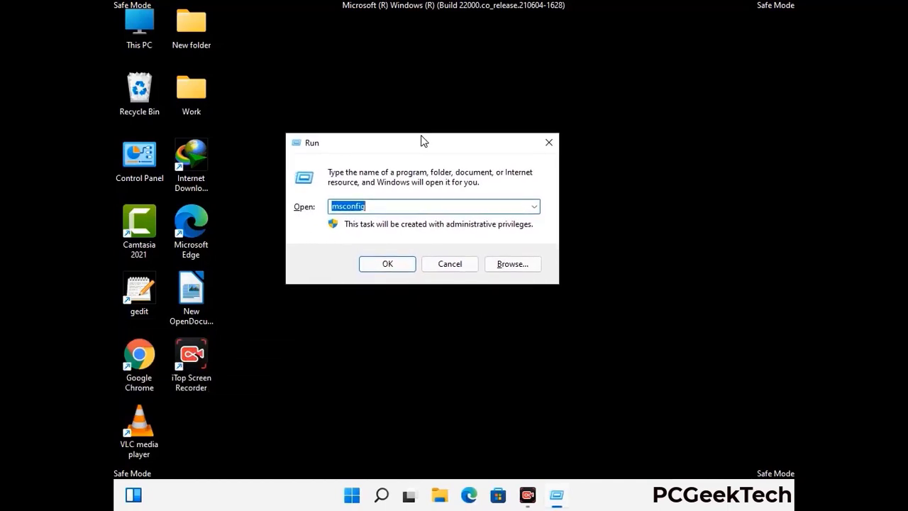
{"action": "type", "text": "%"}
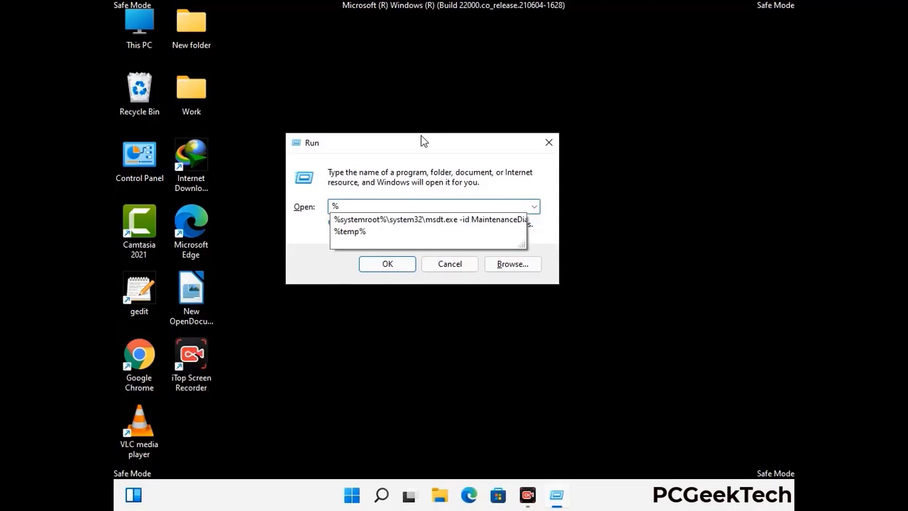
{"action": "type", "text": "appdat"}
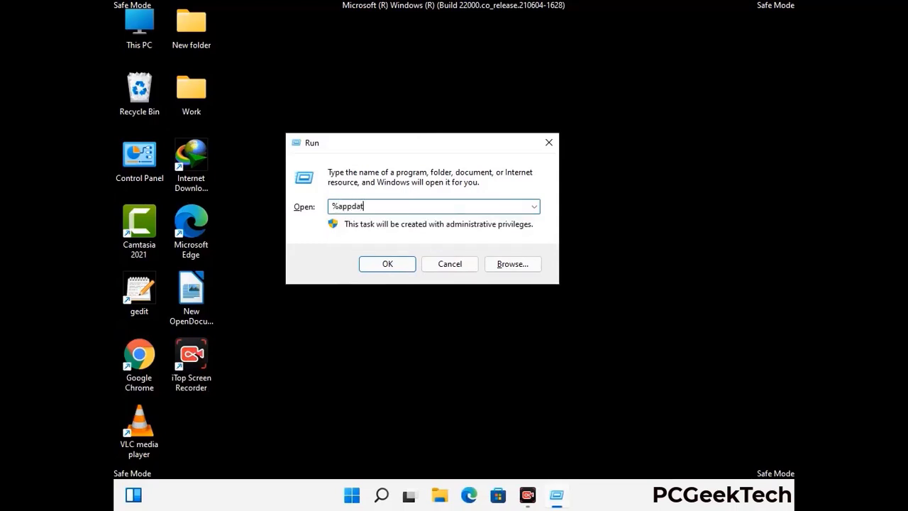
{"action": "type", "text": "a%"}
{"action": "key", "text": "Return"}
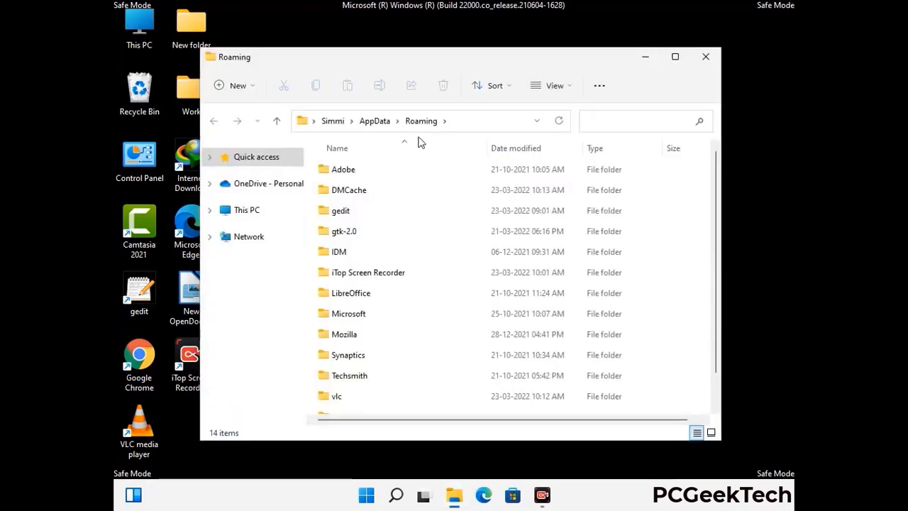
Delete the Zoom folder from Roaming and close the window.
{"action": "left_click", "coordinate": [408, 190]}
{"action": "left_click", "coordinate": [423, 252]}
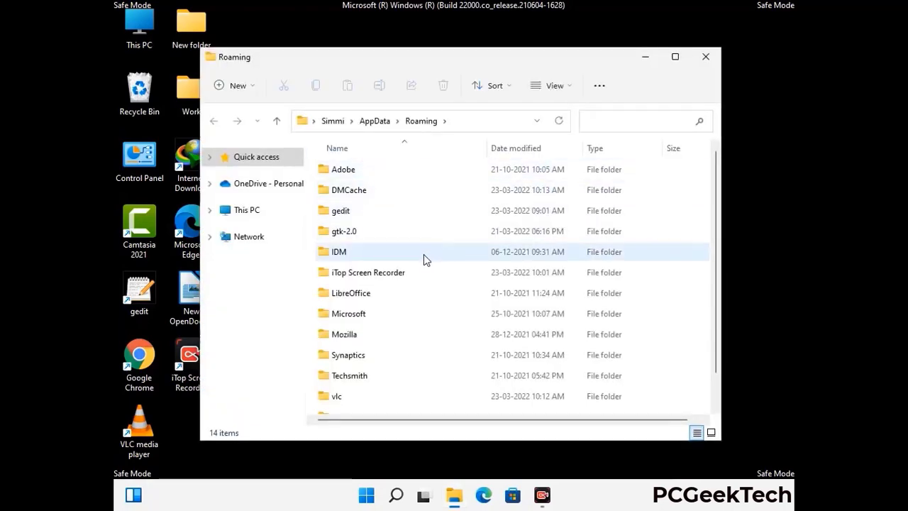
{"action": "scroll", "coordinate": [425, 262], "scroll_direction": "down", "scroll_amount": 1}
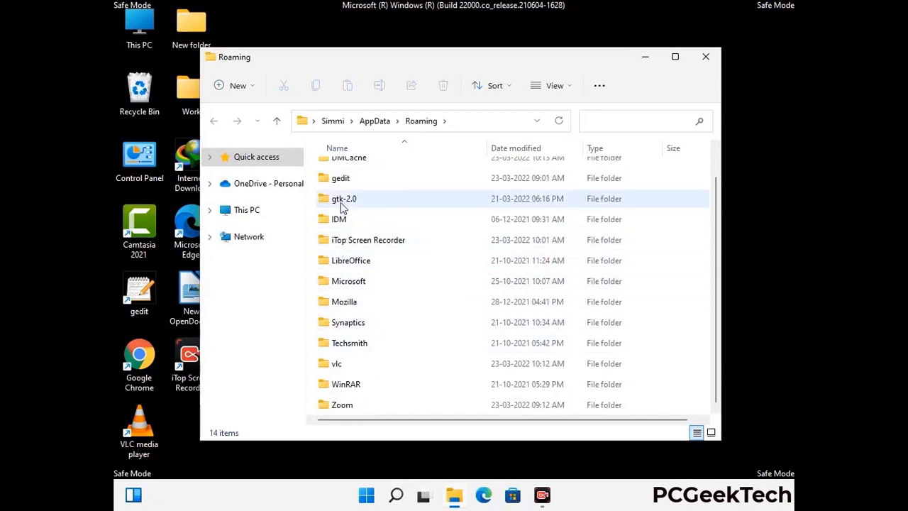
{"action": "scroll", "coordinate": [342, 207], "scroll_direction": "up", "scroll_amount": 1}
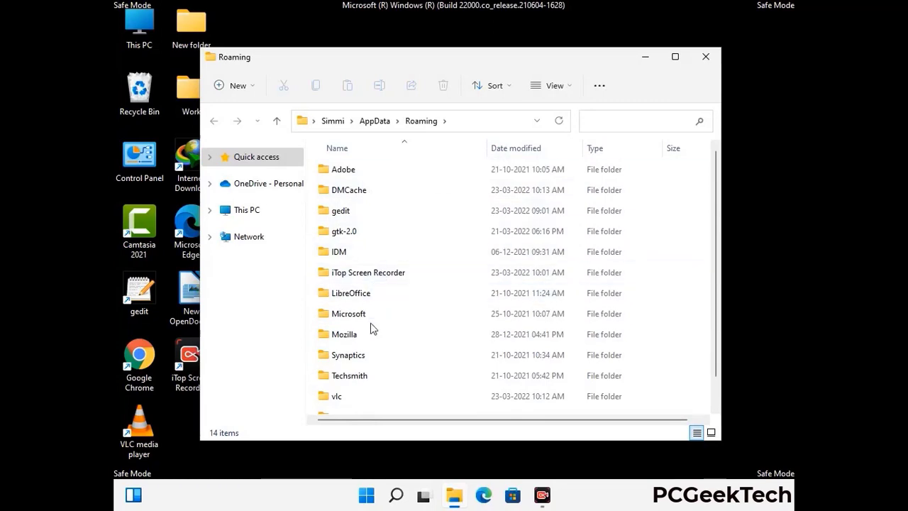
{"action": "scroll", "coordinate": [372, 330], "scroll_direction": "down", "scroll_amount": 1}
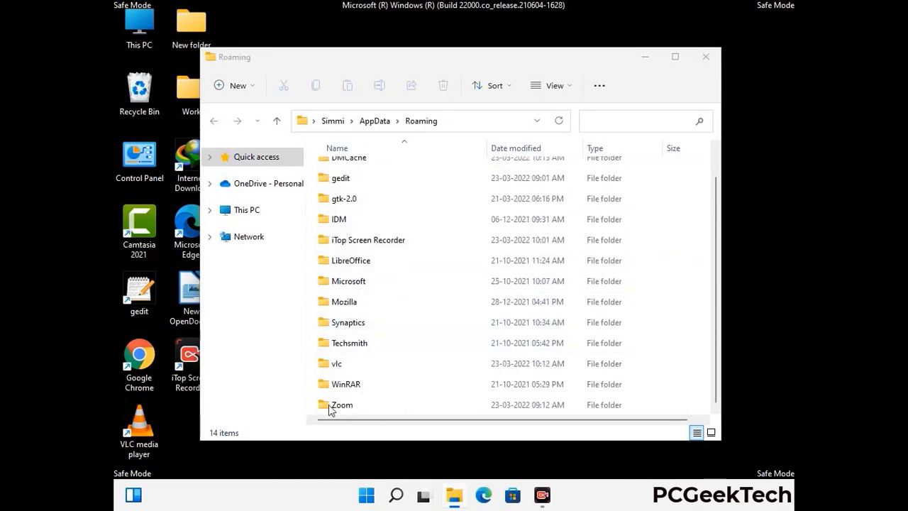
{"action": "left_click", "coordinate": [508, 401]}
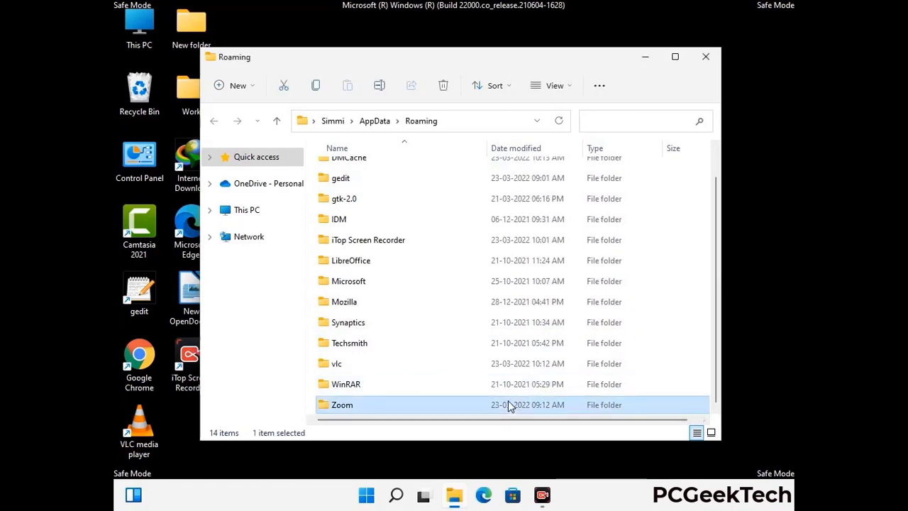
{"action": "left_click", "coordinate": [449, 91]}
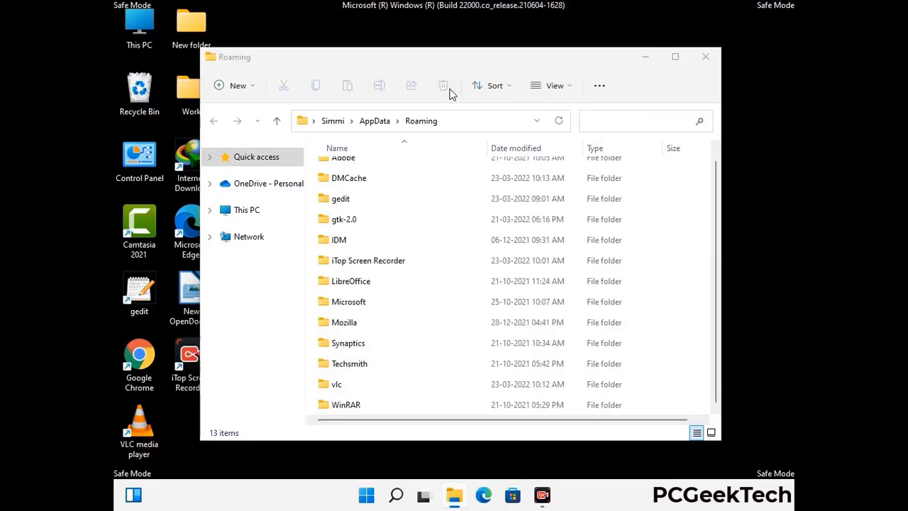
{"action": "left_click", "coordinate": [704, 59]}
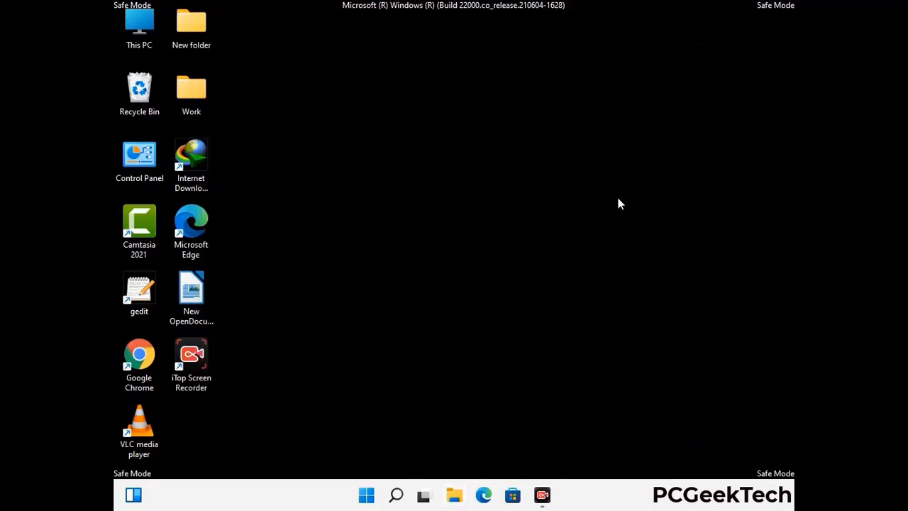
Open the %LocalAppData% folder from the Run box.
{"action": "key", "text": "super+r"}
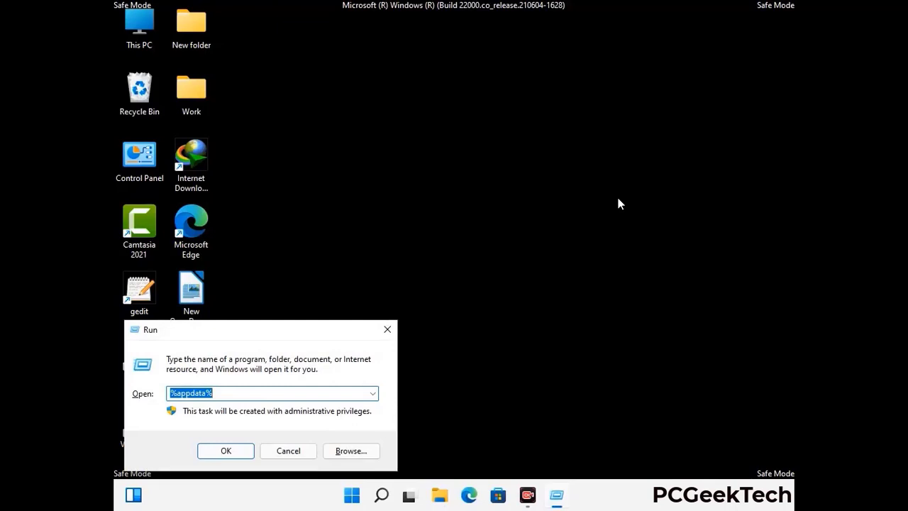
{"action": "left_click_drag", "start_coordinate": [284, 338], "coordinate": [476, 179]}
{"action": "type", "text": "%Local"}
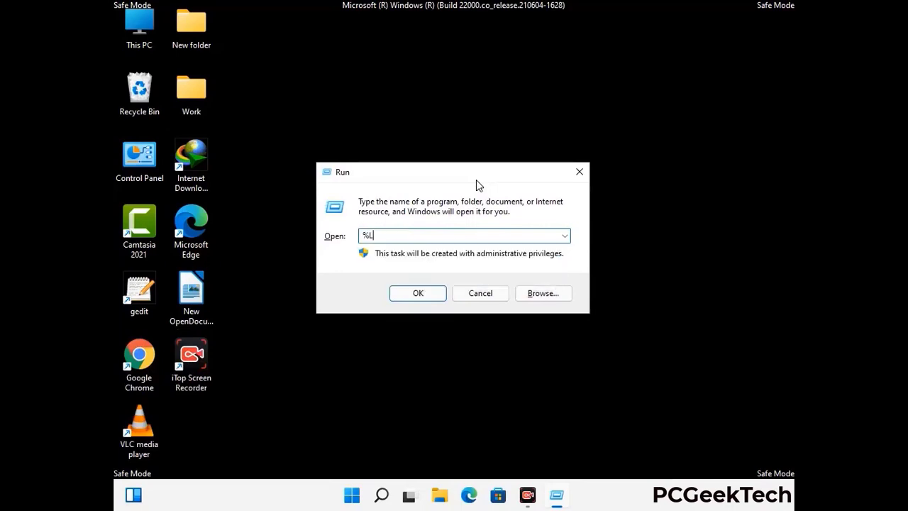
{"action": "type", "text": "AppData%"}
{"action": "key", "text": "Return"}
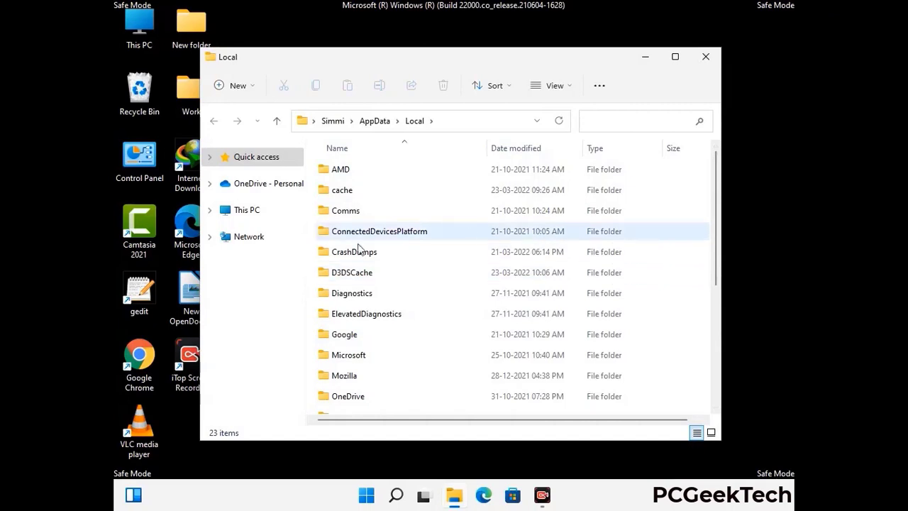
Delete the Mozilla folder from AppData\Local and close the window.
{"action": "scroll", "coordinate": [379, 319], "scroll_direction": "down", "scroll_amount": 1}
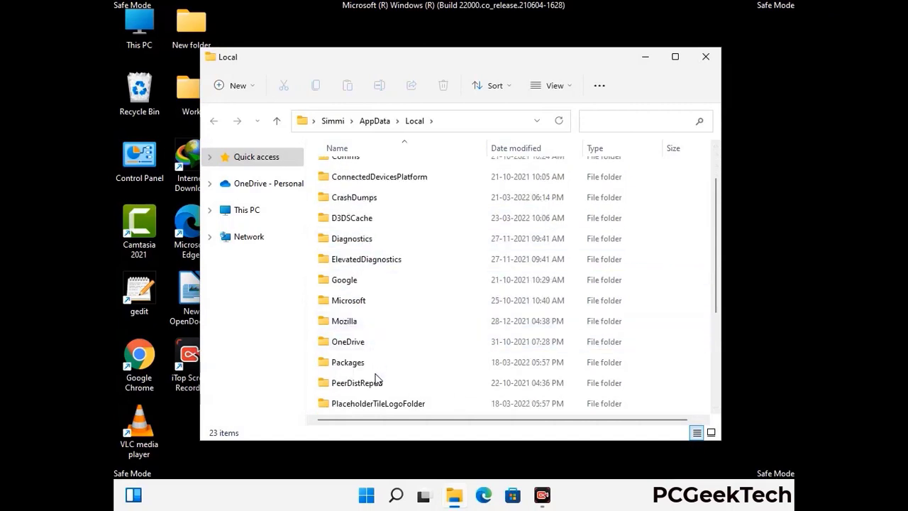
{"action": "left_click", "coordinate": [354, 325]}
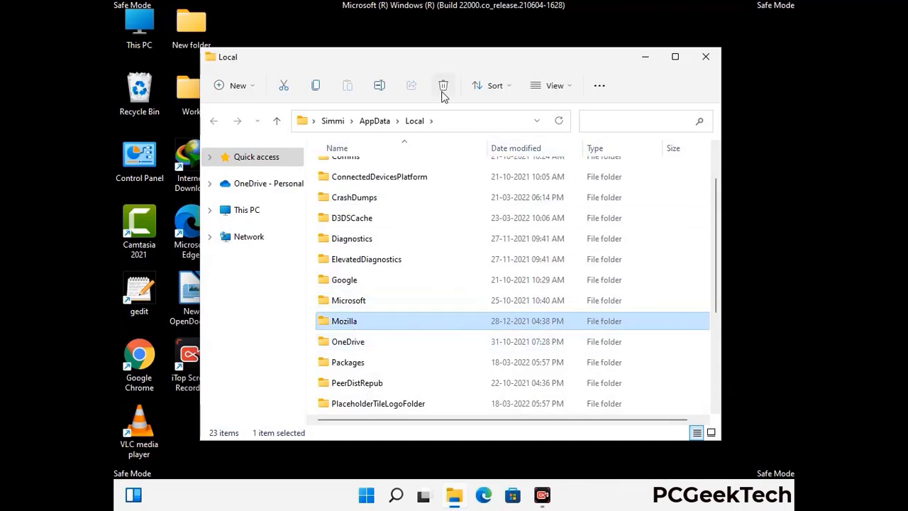
{"action": "key", "text": "Tab"}
{"action": "left_click", "coordinate": [443, 92]}
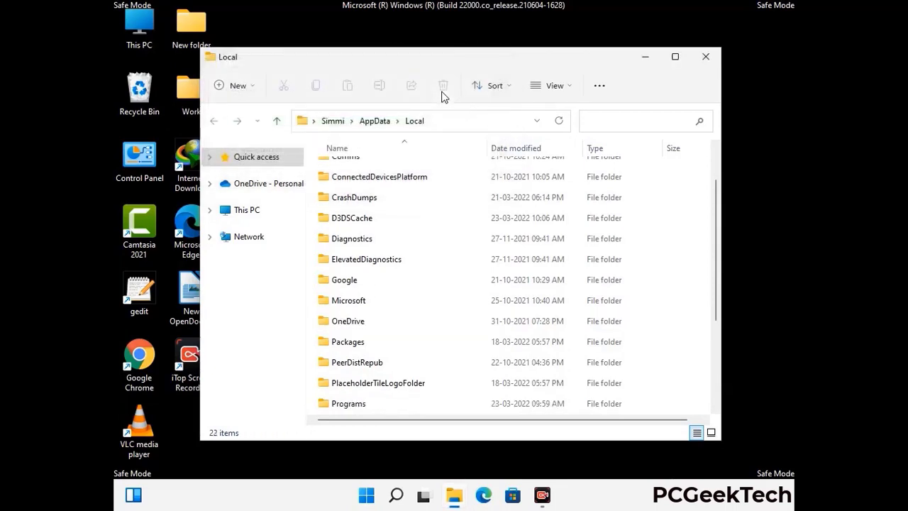
{"action": "left_click", "coordinate": [706, 64]}
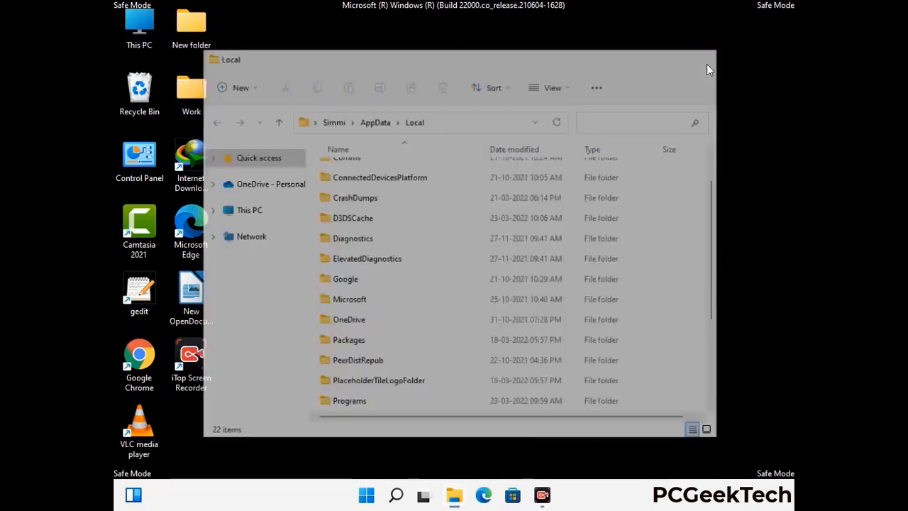
Open the %ProgramData% folder from the Run box.
{"action": "key", "text": "super+r"}
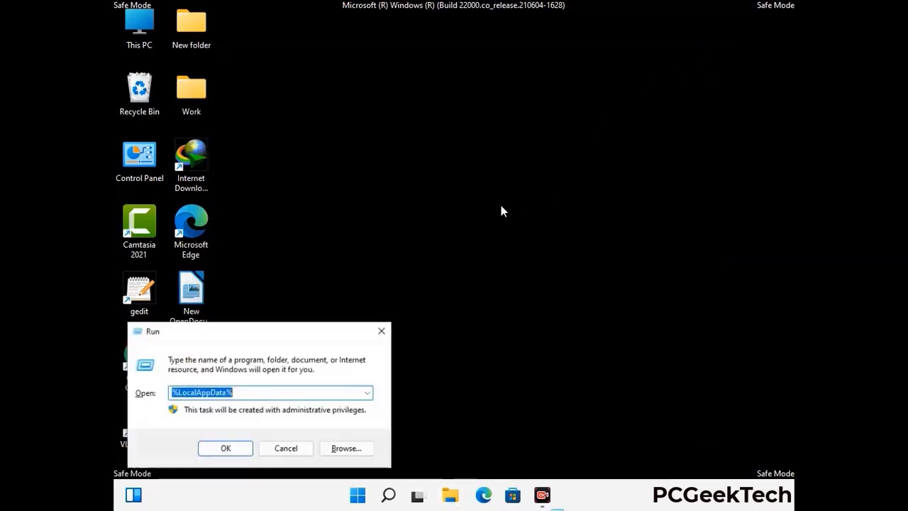
{"action": "left_click_drag", "start_coordinate": [231, 336], "coordinate": [415, 187]}
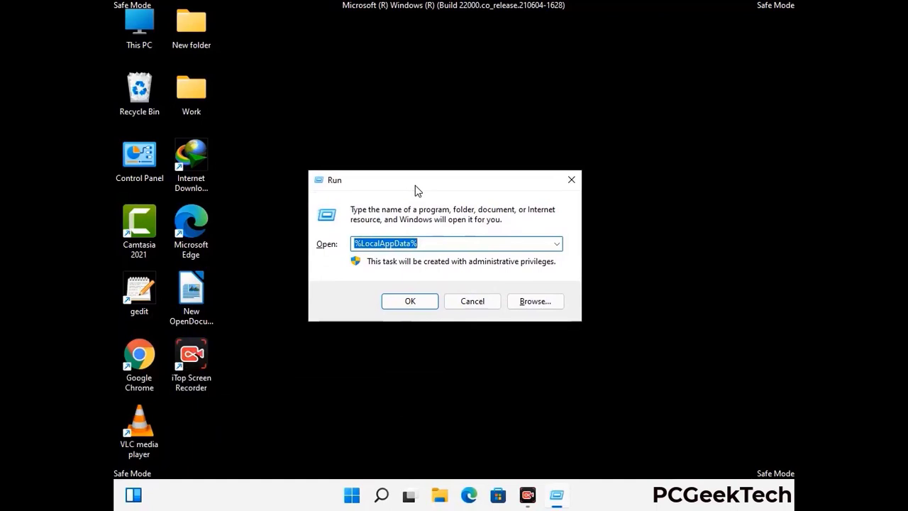
{"action": "type", "text": "%"}
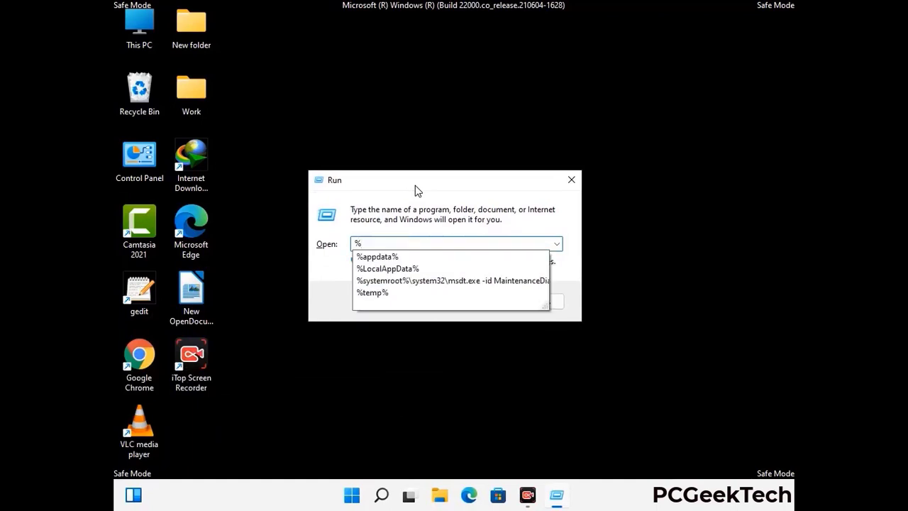
{"action": "type", "text": "ProgramData%"}
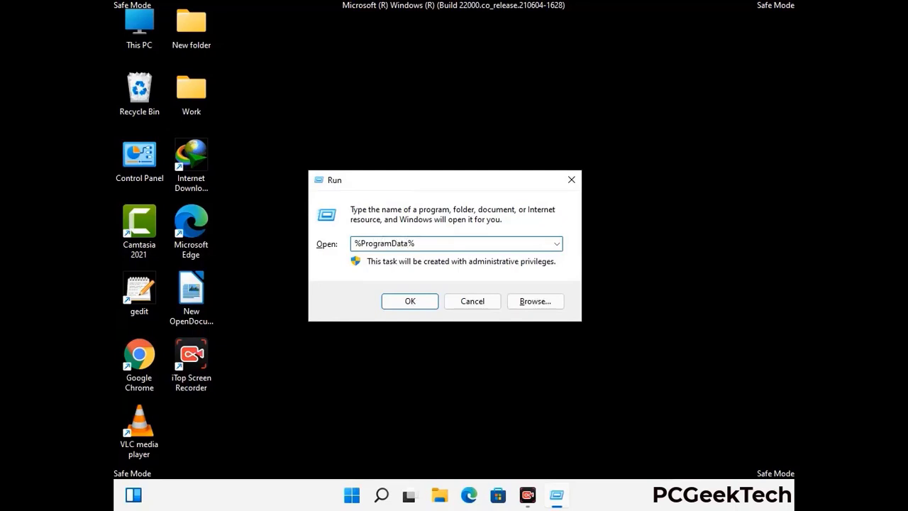
{"action": "key", "text": "Return"}
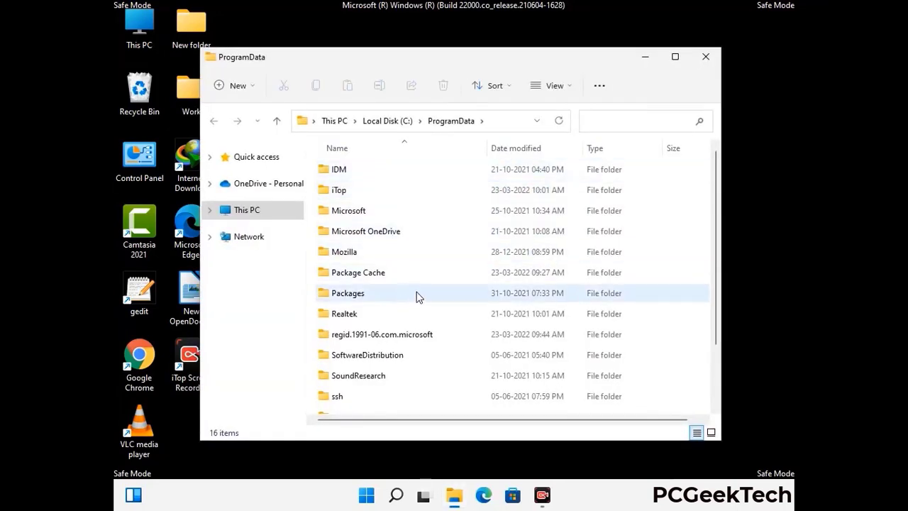
Delete the Mozilla folder from ProgramData and close the window.
{"action": "scroll", "coordinate": [417, 298], "scroll_direction": "down", "scroll_amount": 1}
{"action": "scroll", "coordinate": [416, 302], "scroll_direction": "down", "scroll_amount": 1}
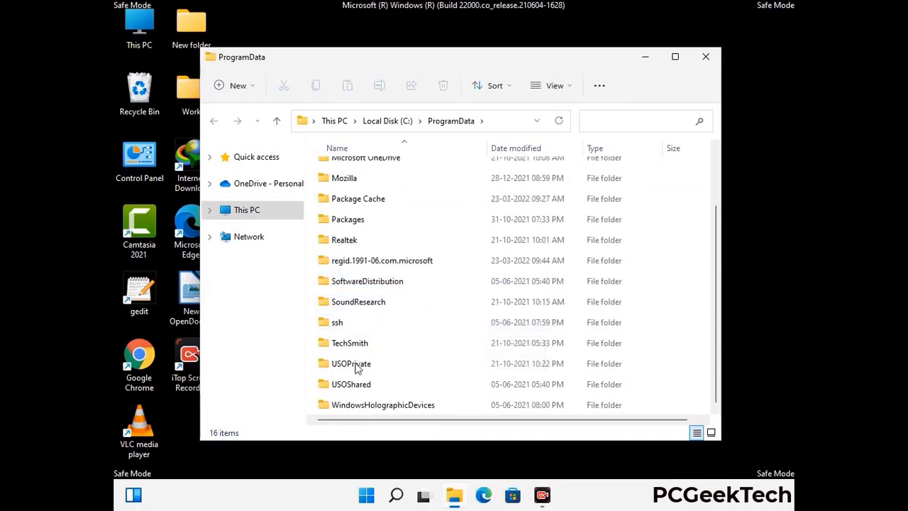
{"action": "left_click", "coordinate": [339, 178]}
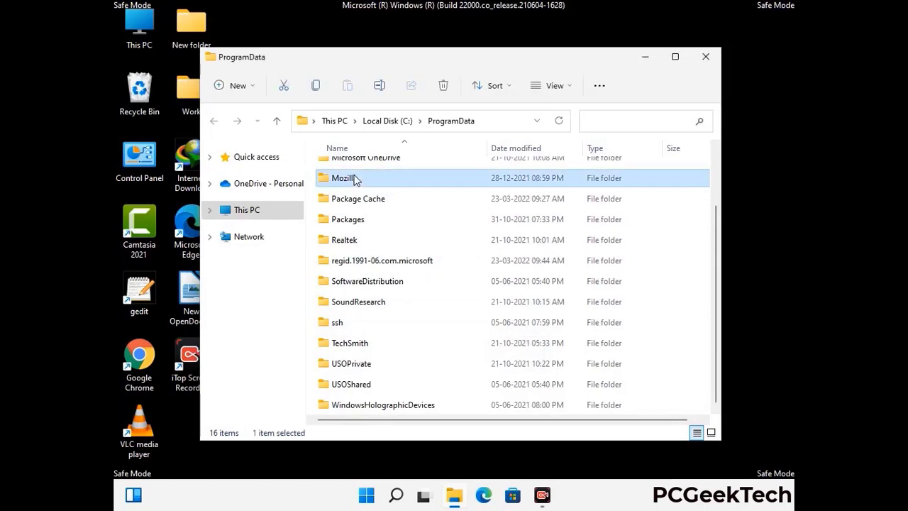
{"action": "left_click", "coordinate": [444, 86]}
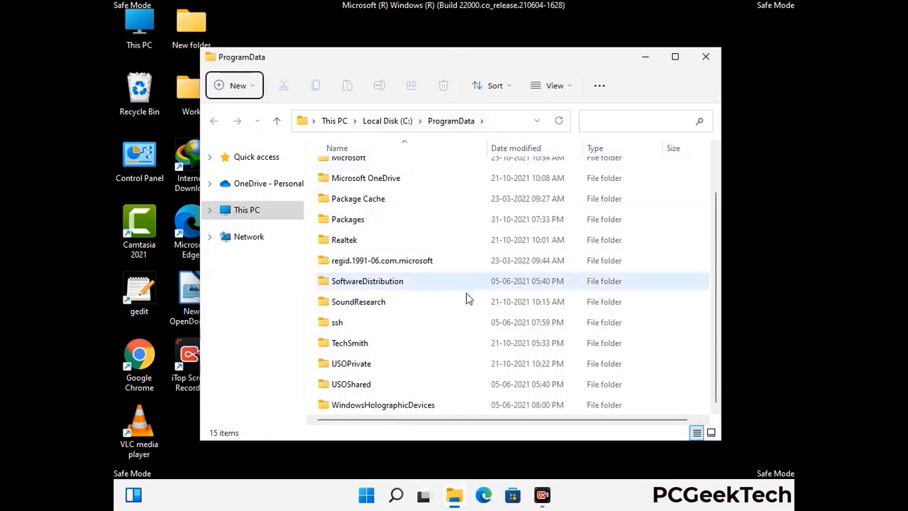
{"action": "scroll", "coordinate": [466, 298], "scroll_direction": "up", "scroll_amount": 1}
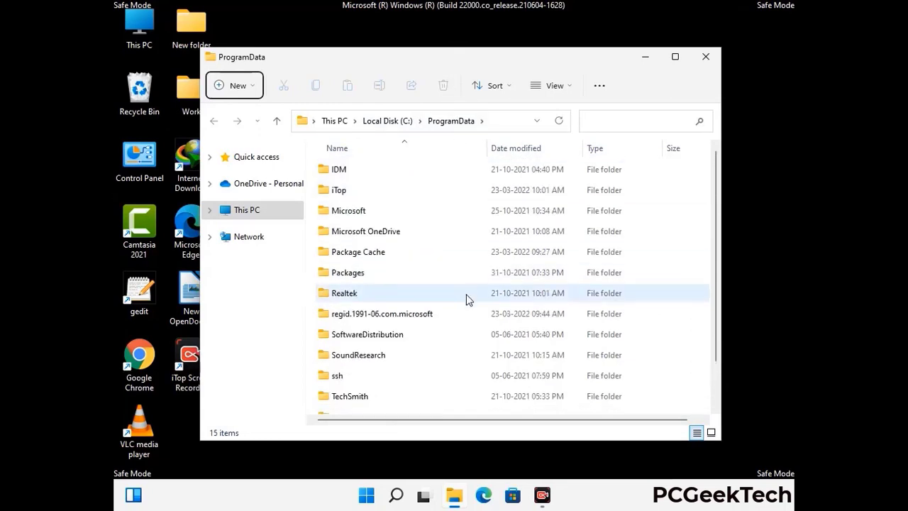
{"action": "left_click", "coordinate": [713, 60]}
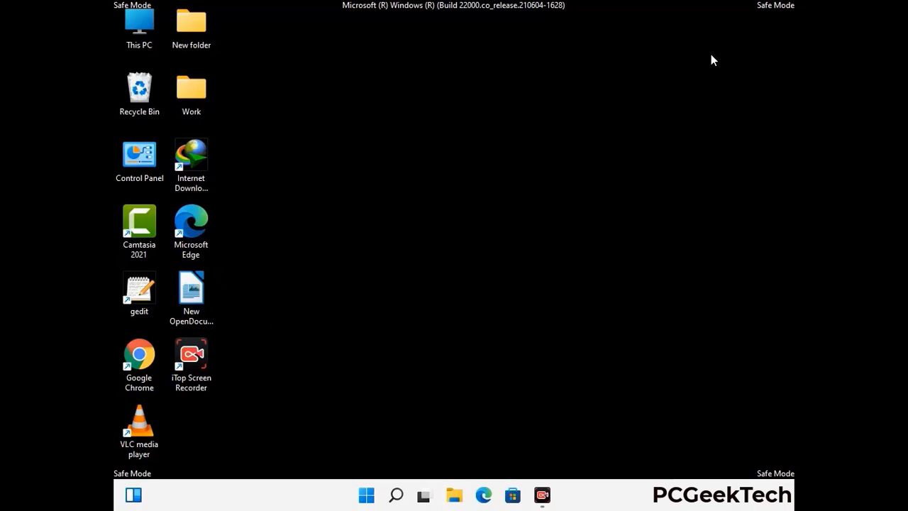
Open the %WinDir% folder from the Run box.
{"action": "key", "text": "super+r"}
{"action": "left_click_drag", "start_coordinate": [297, 331], "coordinate": [473, 184]}
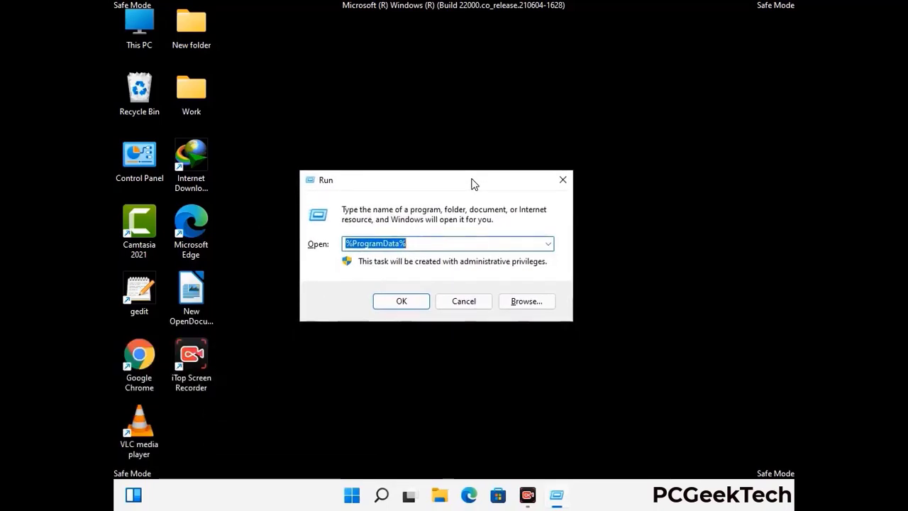
{"action": "type", "text": "%Wi"}
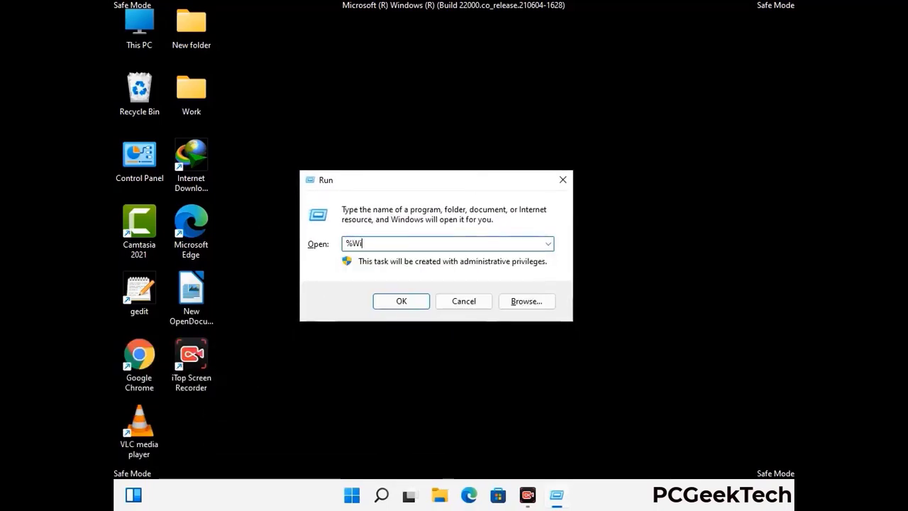
{"action": "type", "text": "nDir%"}
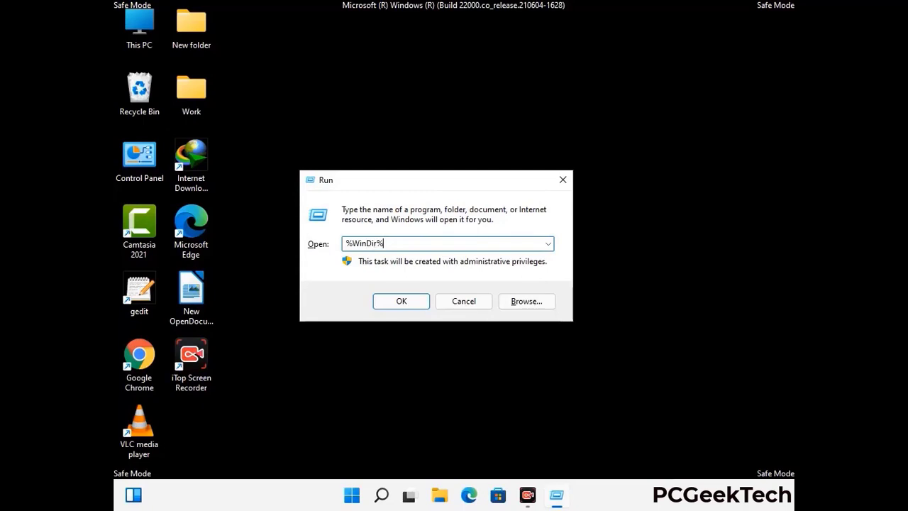
{"action": "key", "text": "Return"}
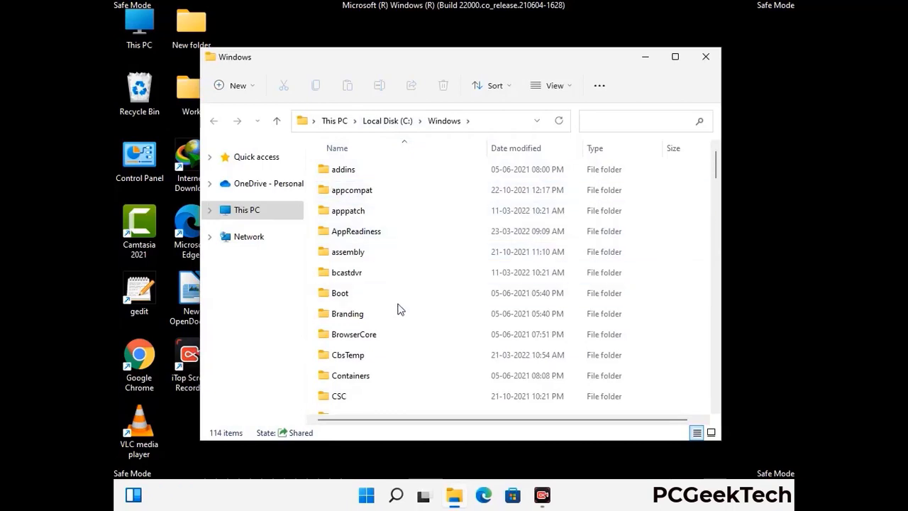
Scroll through the 114 items in C:\Windows, then close the window.
{"action": "scroll", "coordinate": [397, 310], "scroll_direction": "down", "scroll_amount": 1}
{"action": "scroll", "coordinate": [399, 312], "scroll_direction": "down", "scroll_amount": 3}
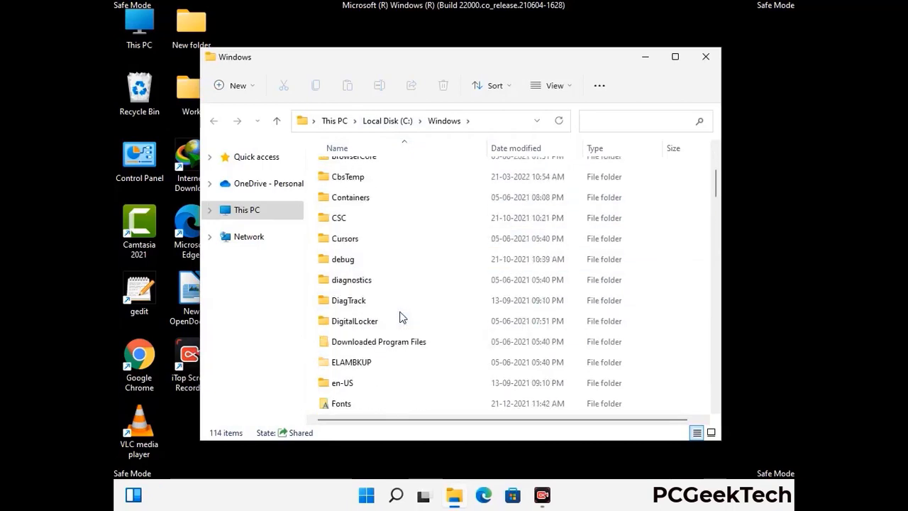
{"action": "scroll", "coordinate": [400, 319], "scroll_direction": "down", "scroll_amount": 5}
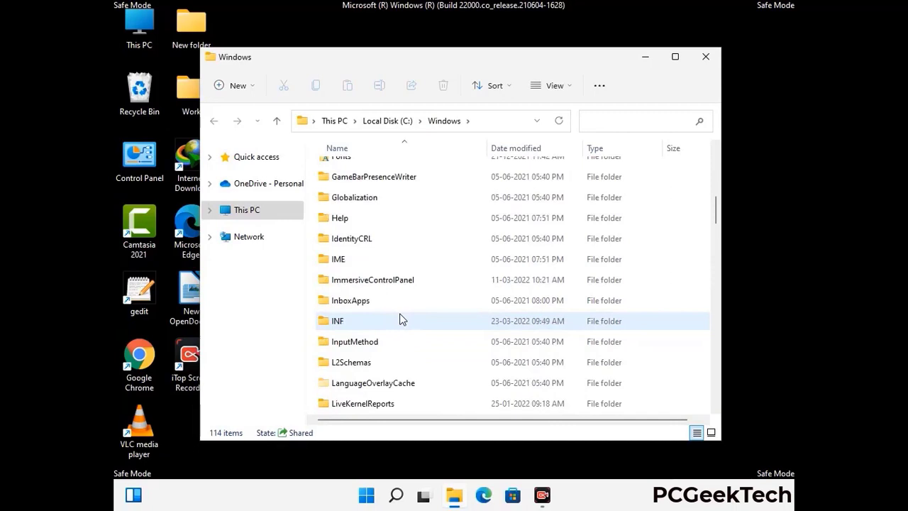
{"action": "scroll", "coordinate": [400, 319], "scroll_direction": "down", "scroll_amount": 4}
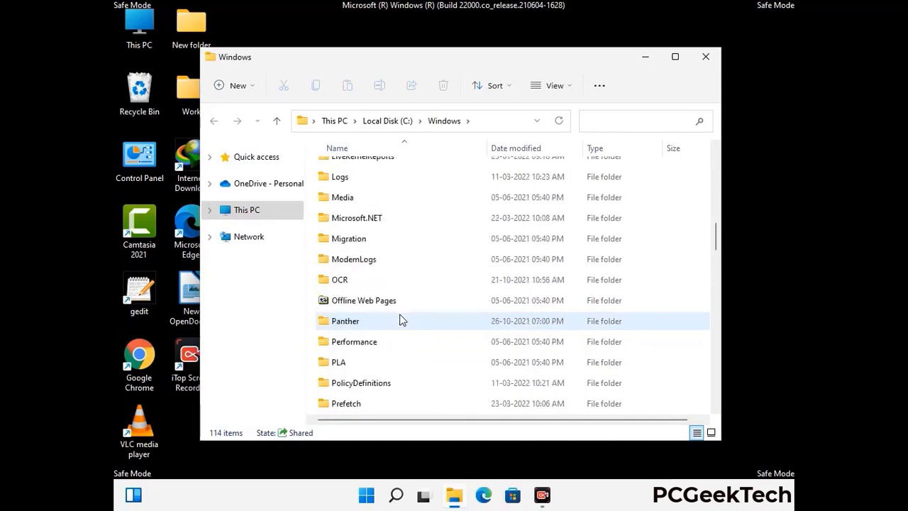
{"action": "scroll", "coordinate": [400, 321], "scroll_direction": "down", "scroll_amount": 6}
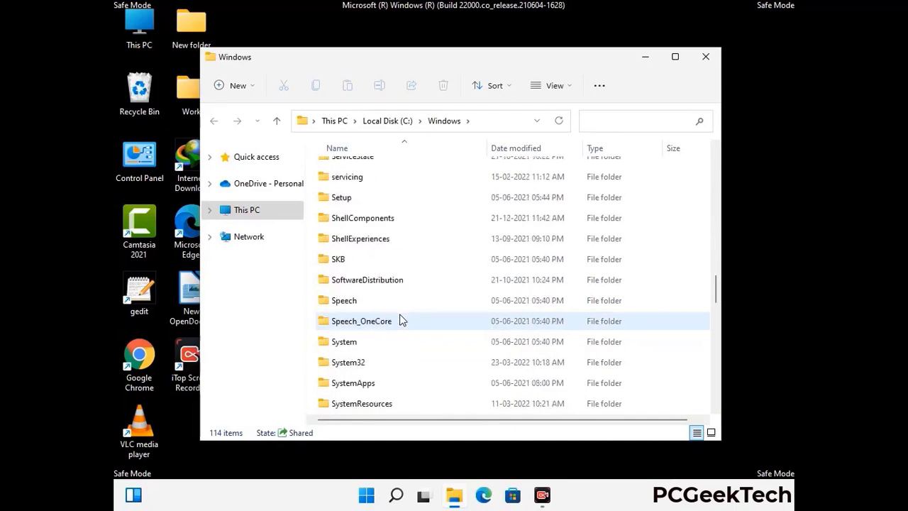
{"action": "scroll", "coordinate": [399, 320], "scroll_direction": "down", "scroll_amount": 7}
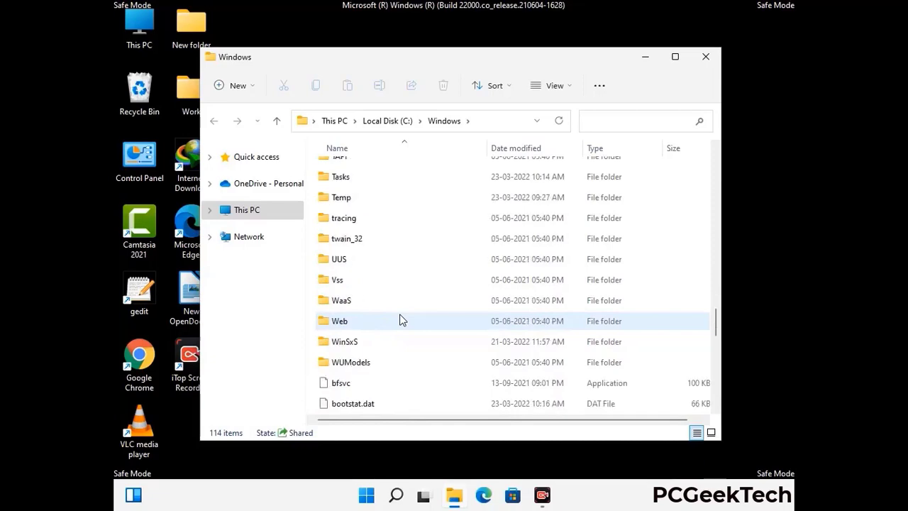
{"action": "scroll", "coordinate": [400, 320], "scroll_direction": "down", "scroll_amount": 8}
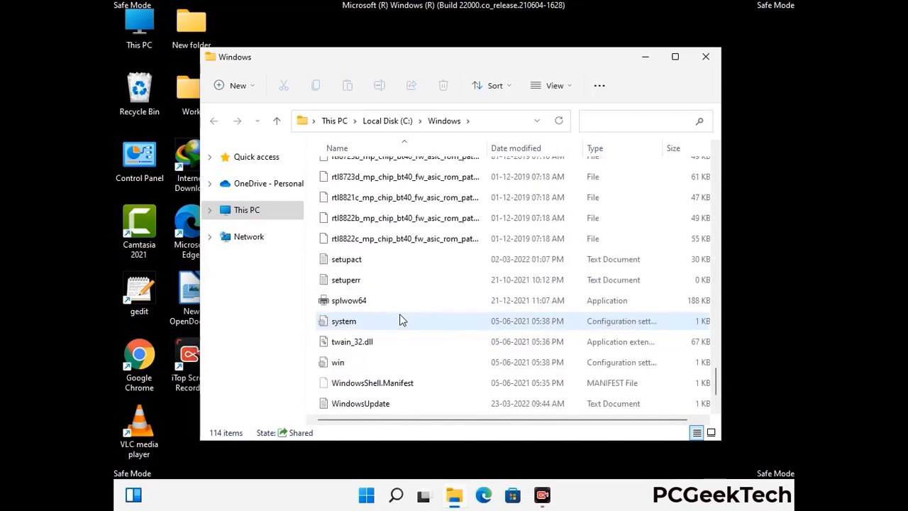
{"action": "scroll", "coordinate": [400, 320], "scroll_direction": "up", "scroll_amount": 12}
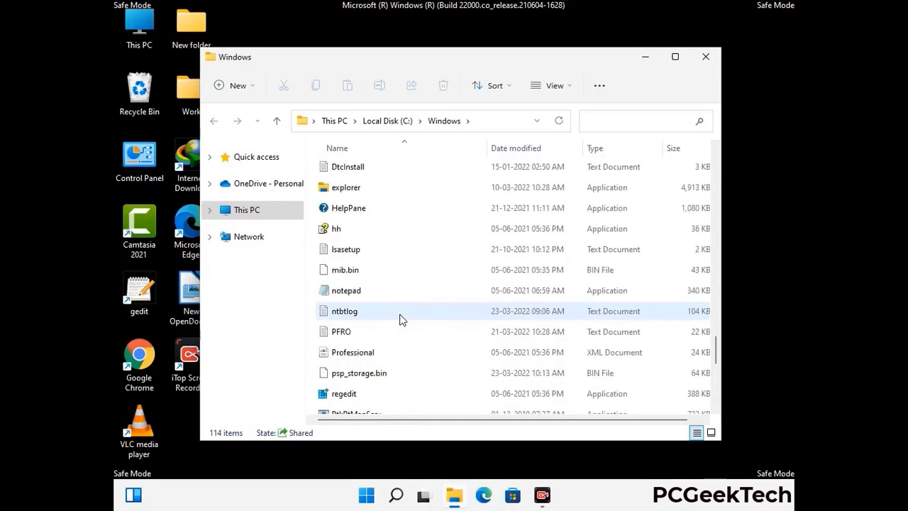
{"action": "scroll", "coordinate": [400, 320], "scroll_direction": "up", "scroll_amount": 3}
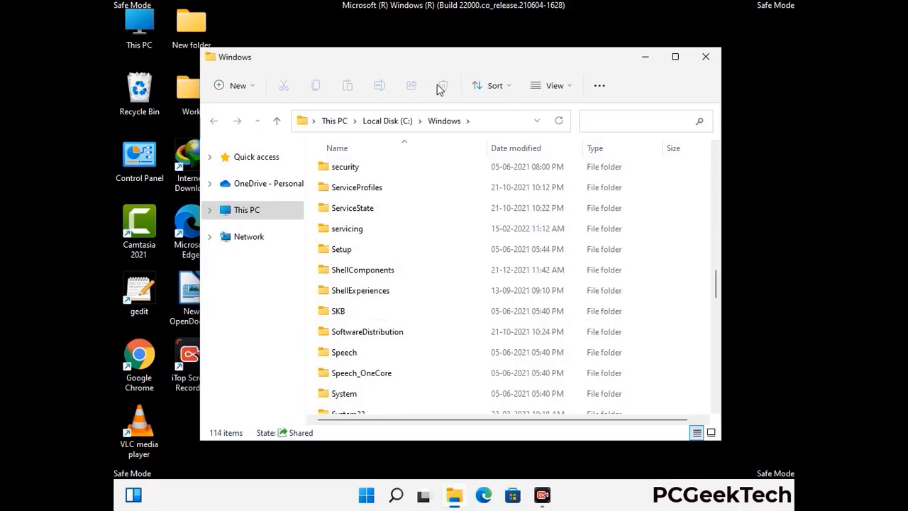
{"action": "left_click", "coordinate": [711, 55]}
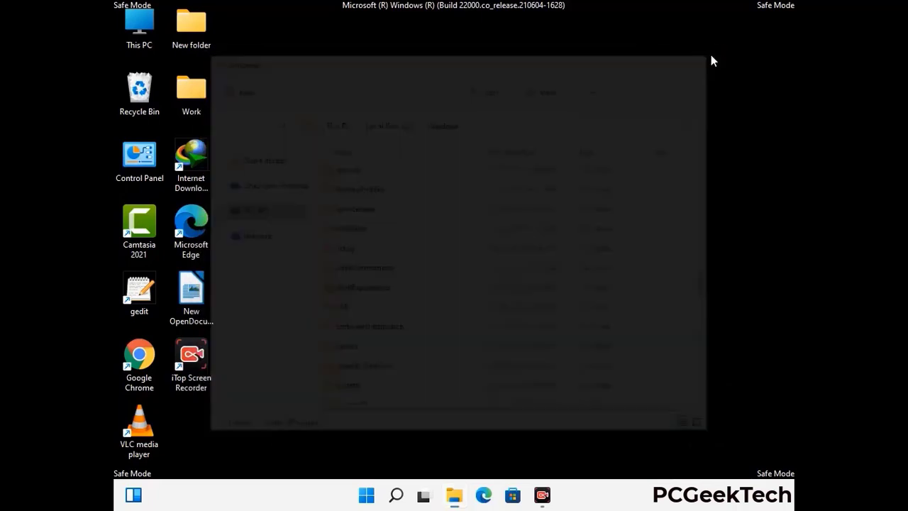
Open the %temp% folder from the Run box.
{"action": "key", "text": "super+r"}
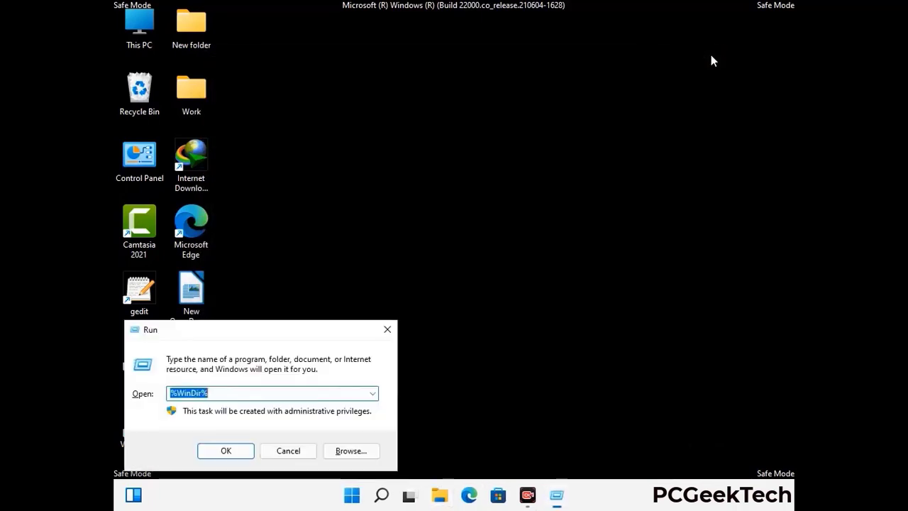
{"action": "left_click_drag", "start_coordinate": [301, 333], "coordinate": [516, 121]}
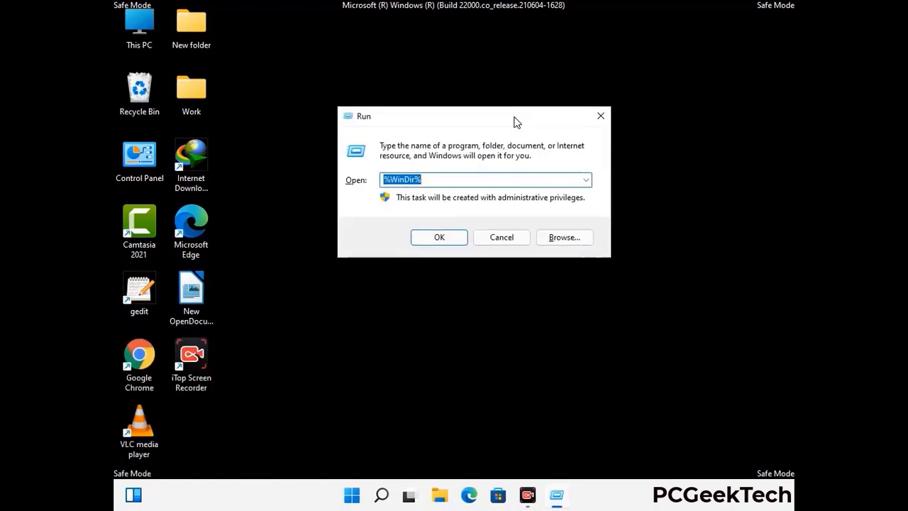
{"action": "type", "text": "%temp%"}
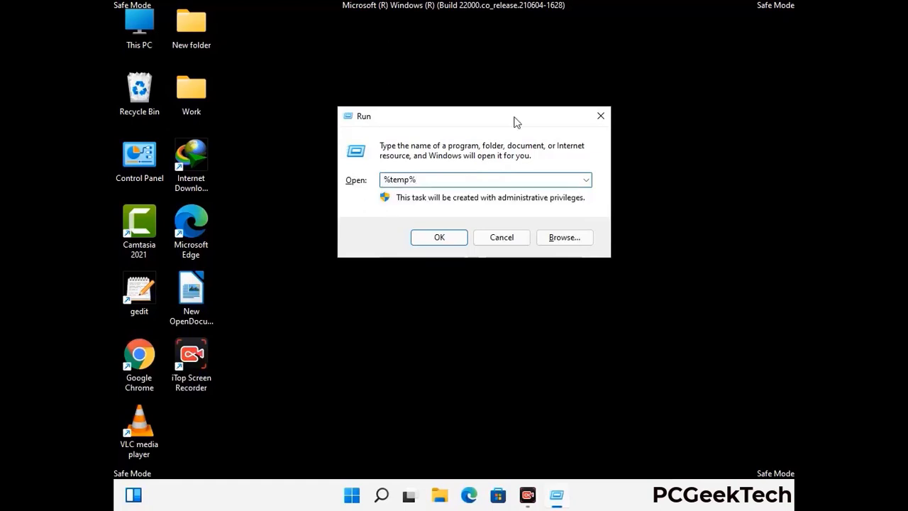
{"action": "left_click", "coordinate": [454, 236]}
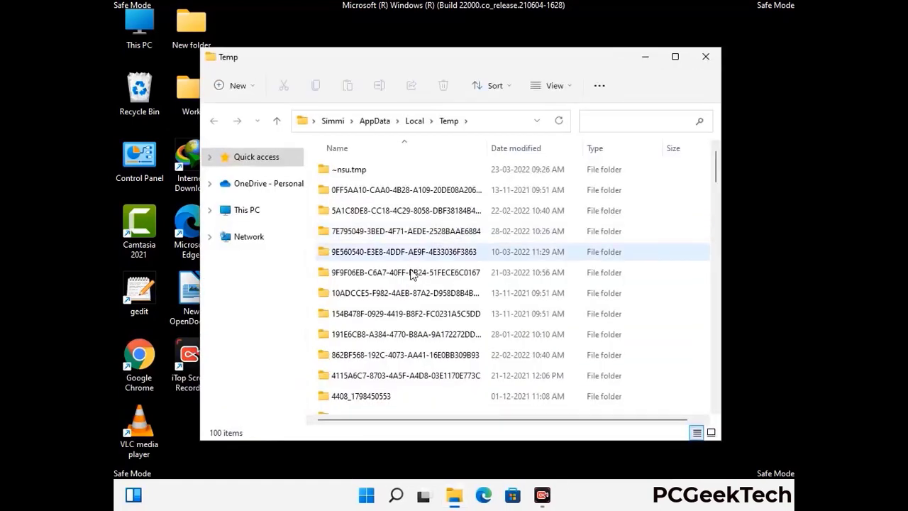
Select and delete all items in AppData\Local\Temp, then close it.
{"action": "left_click", "coordinate": [411, 273]}
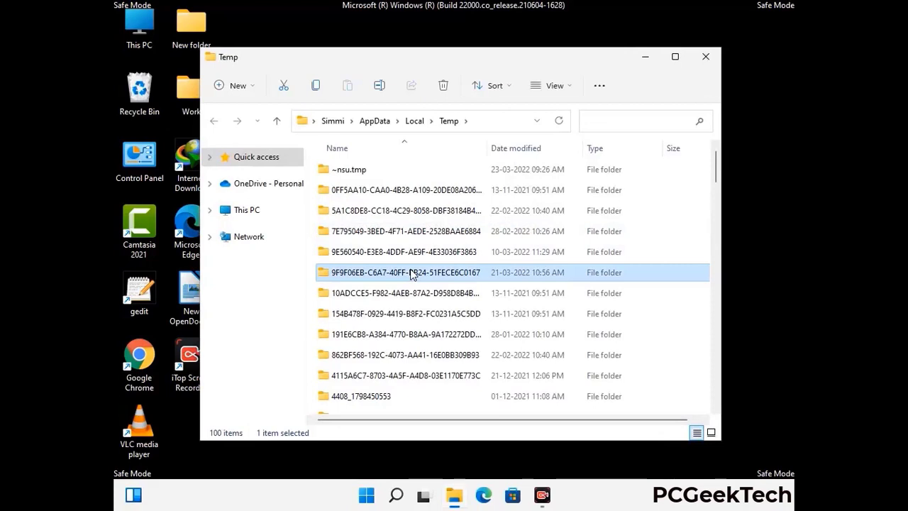
{"action": "key", "text": "ctrl+a"}
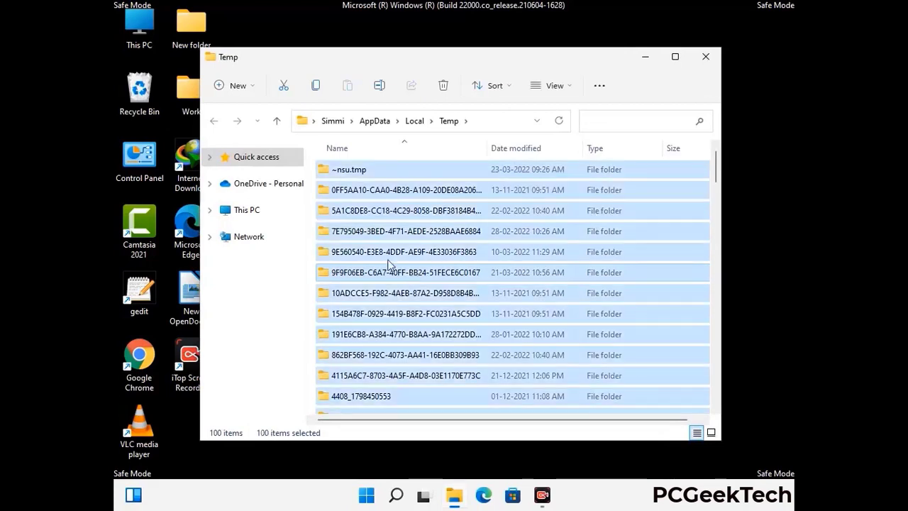
{"action": "left_click", "coordinate": [445, 86]}
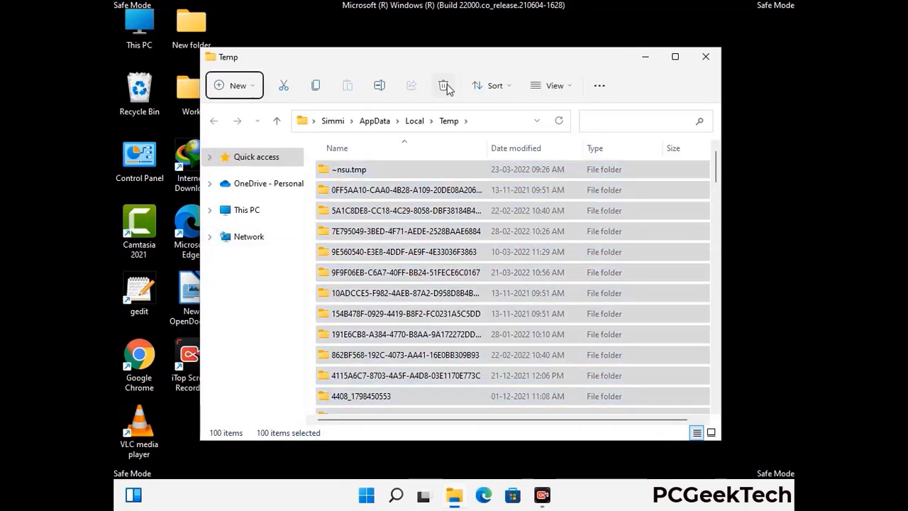
{"action": "left_click", "coordinate": [705, 56]}
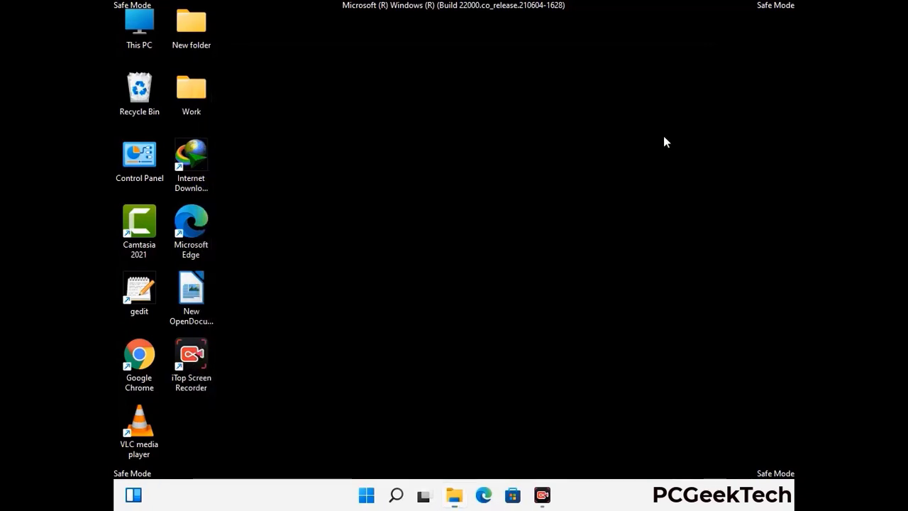
Run 'temp', delete all six items in C:\Windows\Temp, and close the window.
{"action": "key", "text": "super+r"}
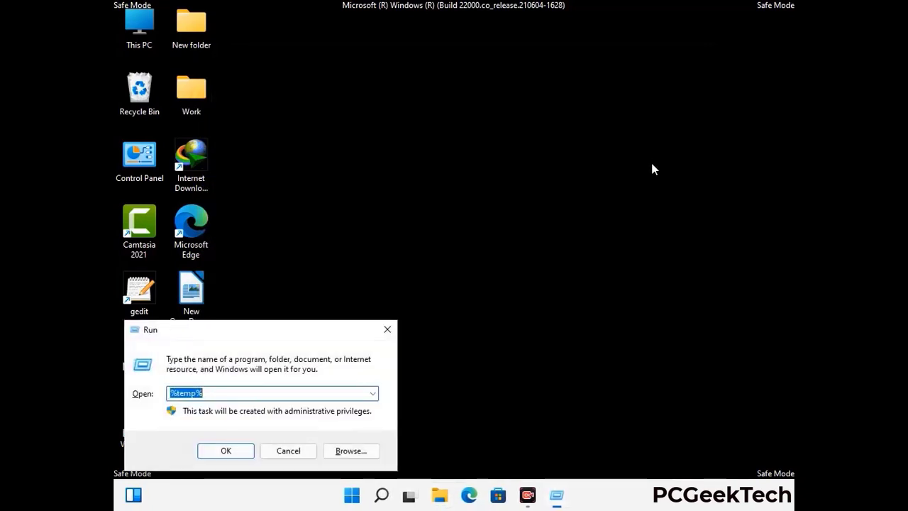
{"action": "left_click_drag", "start_coordinate": [308, 325], "coordinate": [517, 128]}
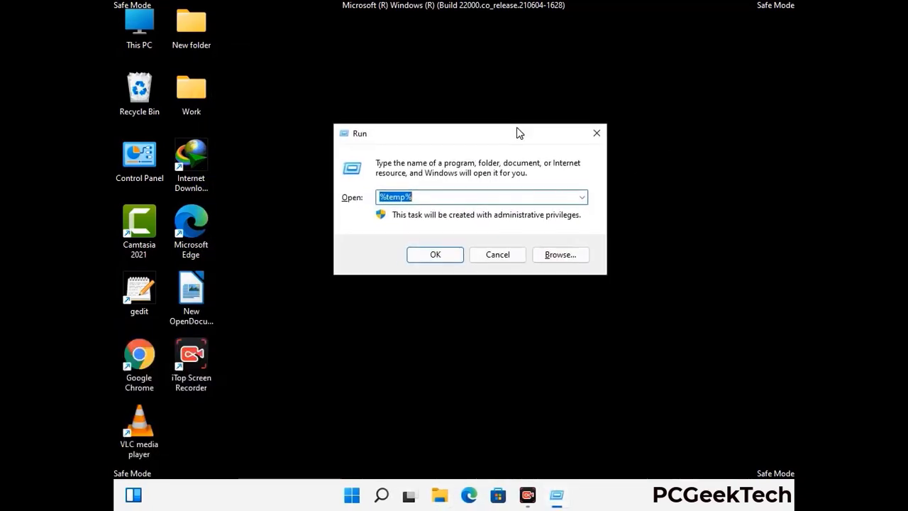
{"action": "type", "text": "temp"}
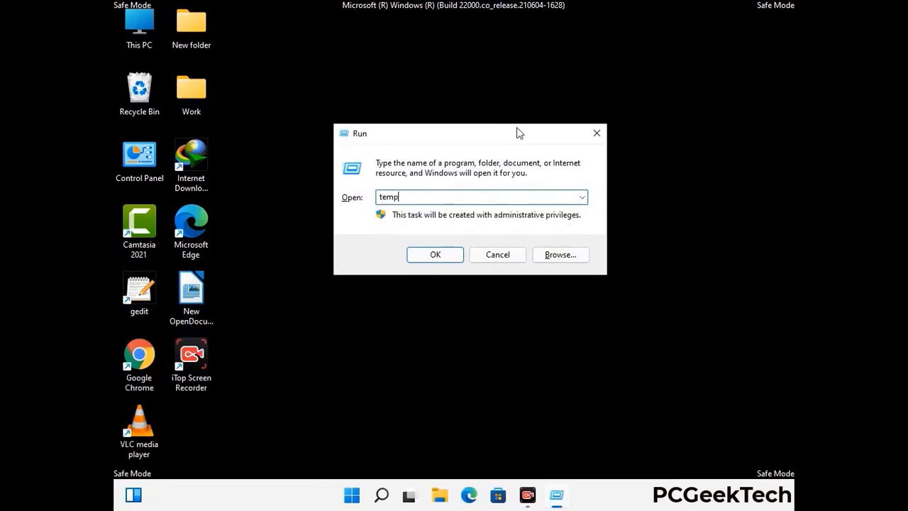
{"action": "key", "text": "Return"}
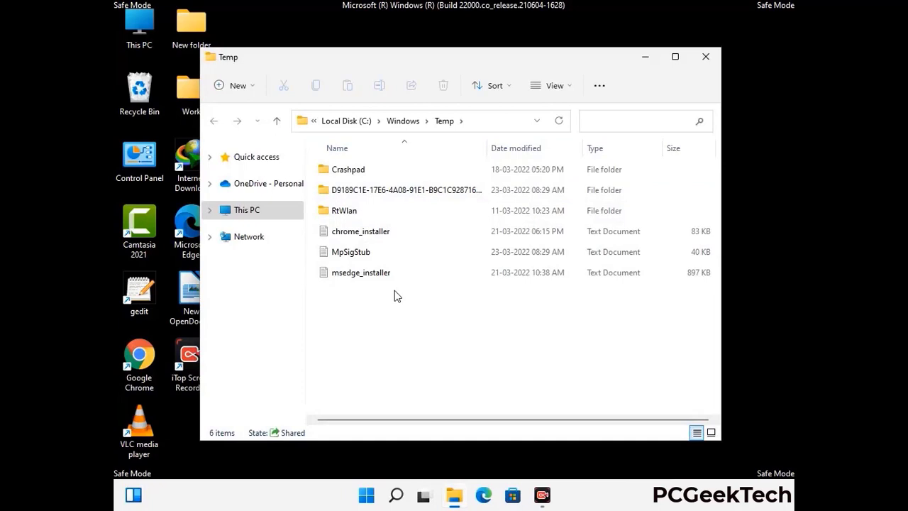
{"action": "key", "text": "ctrl+a"}
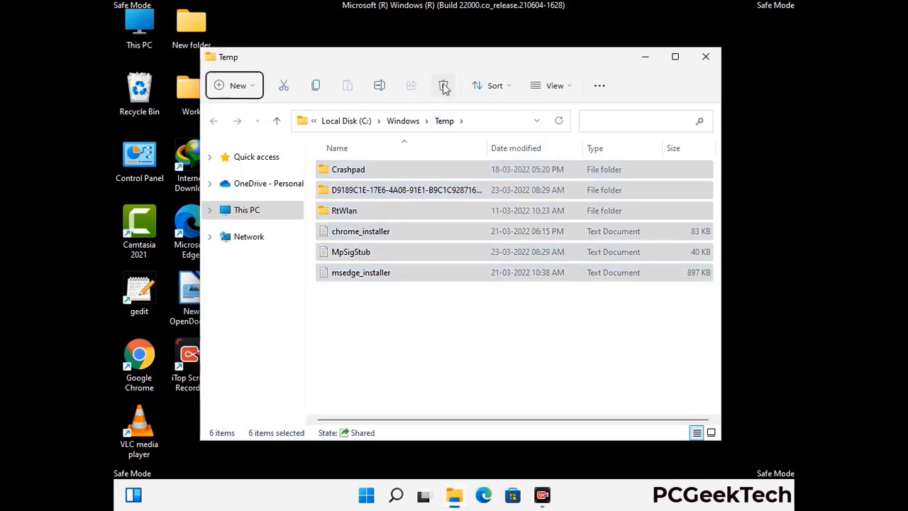
{"action": "left_click", "coordinate": [444, 87]}
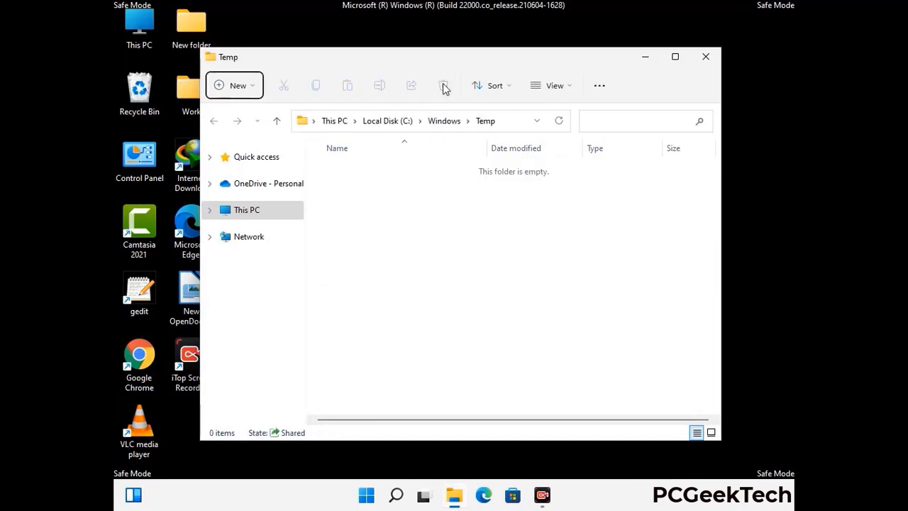
{"action": "left_click", "coordinate": [706, 58]}
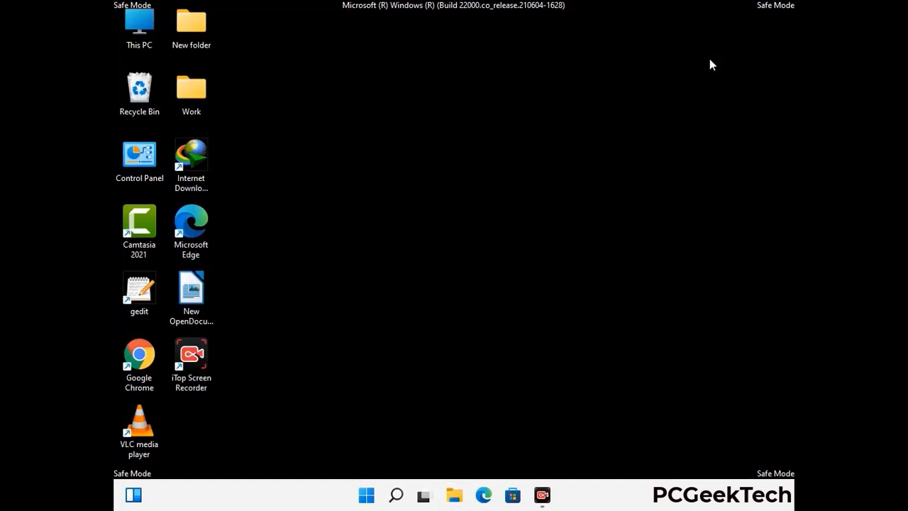
Launch Registry Editor by running regedit from the Run dialog.
{"action": "key", "text": "super+r"}
{"action": "left_click_drag", "start_coordinate": [276, 327], "coordinate": [472, 114]}
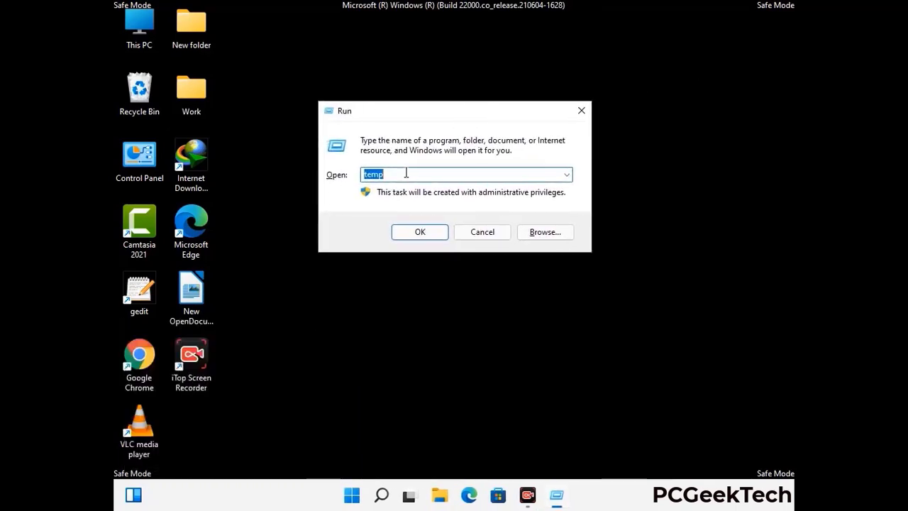
{"action": "type", "text": "regedit"}
{"action": "key", "text": "Return"}
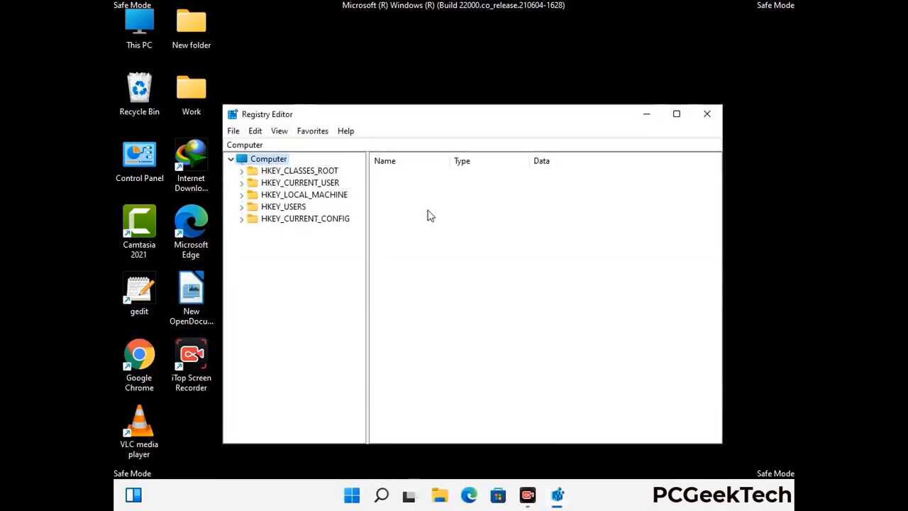
Expand HKEY_CURRENT_USER down to Software\Microsoft in the registry tree.
{"action": "left_click", "coordinate": [283, 194]}
{"action": "left_click", "coordinate": [241, 183]}
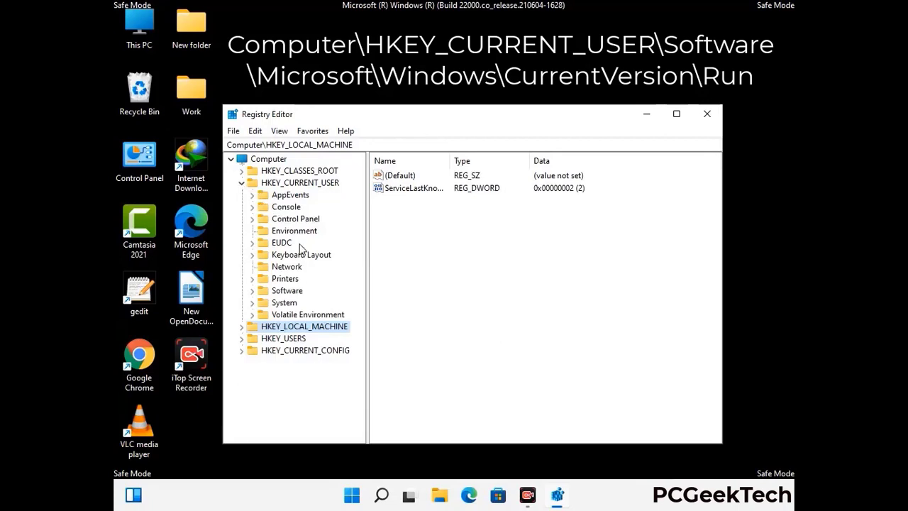
{"action": "left_click", "coordinate": [282, 293]}
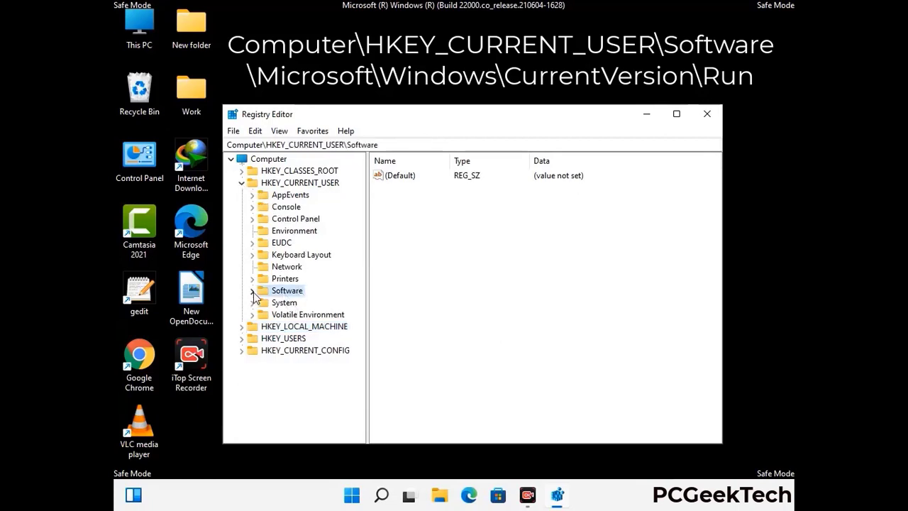
{"action": "left_click", "coordinate": [252, 291]}
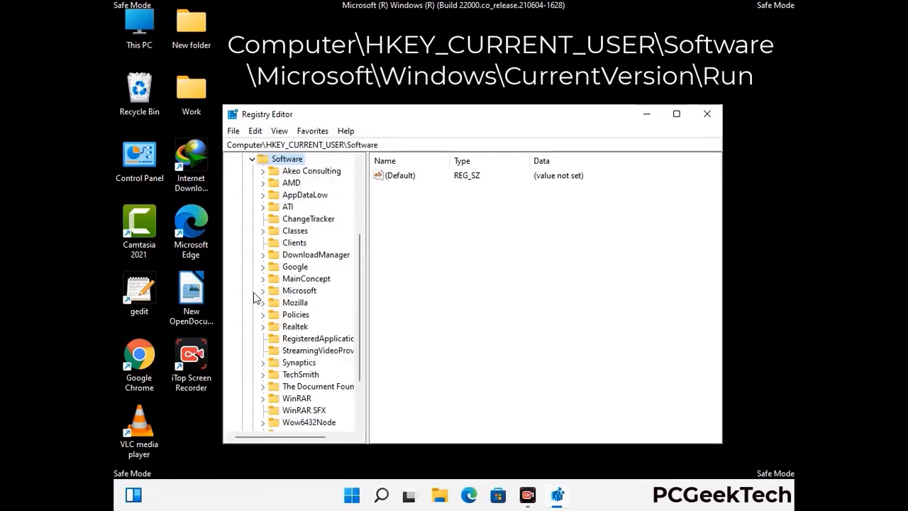
{"action": "double_click", "coordinate": [296, 293]}
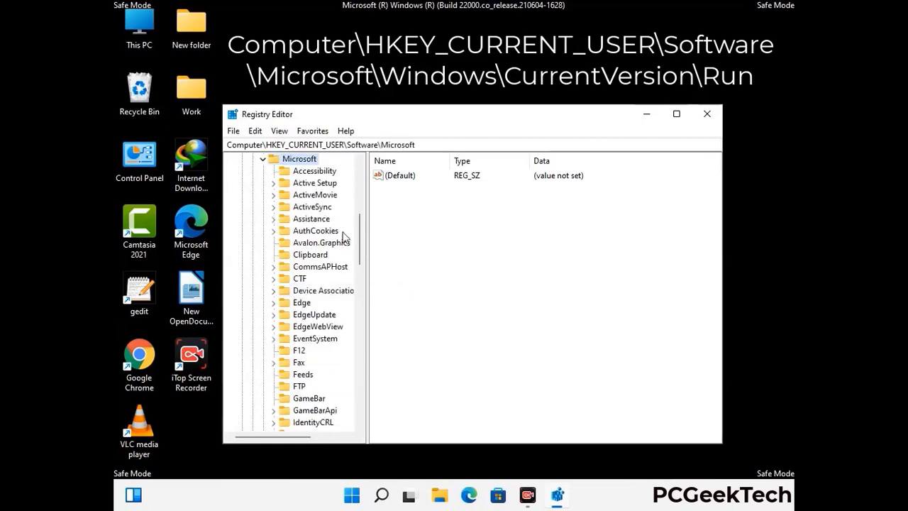
Expand Windows\CurrentVersion and select the Run key to list its startup values.
{"action": "scroll", "coordinate": [330, 283], "scroll_direction": "down", "scroll_amount": 2}
{"action": "scroll", "coordinate": [329, 310], "scroll_direction": "down", "scroll_amount": 2}
{"action": "scroll", "coordinate": [328, 310], "scroll_direction": "down", "scroll_amount": 1}
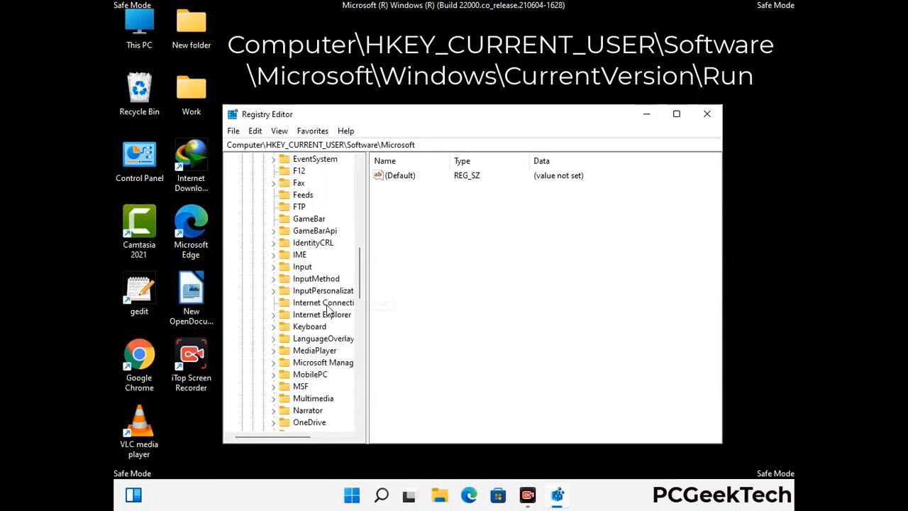
{"action": "scroll", "coordinate": [329, 310], "scroll_direction": "down", "scroll_amount": 2}
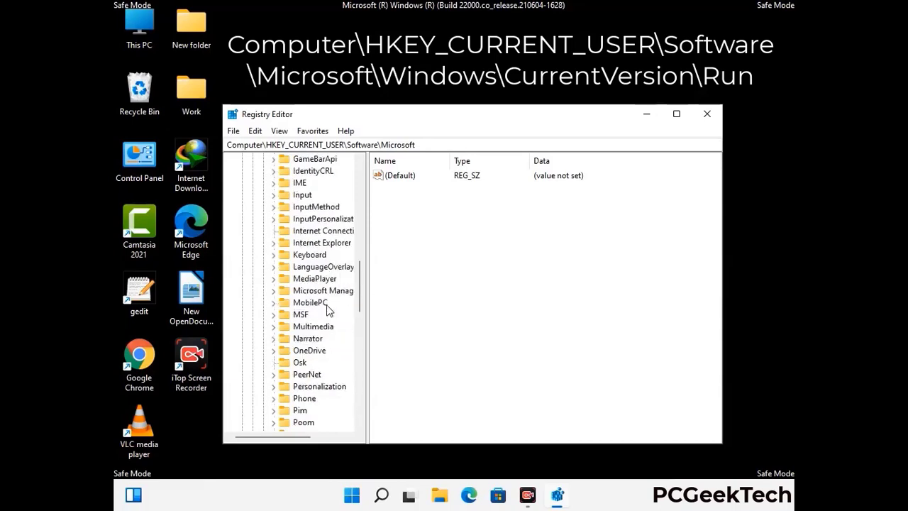
{"action": "scroll", "coordinate": [329, 310], "scroll_direction": "down", "scroll_amount": 7}
{"action": "scroll", "coordinate": [329, 310], "scroll_direction": "down", "scroll_amount": 3}
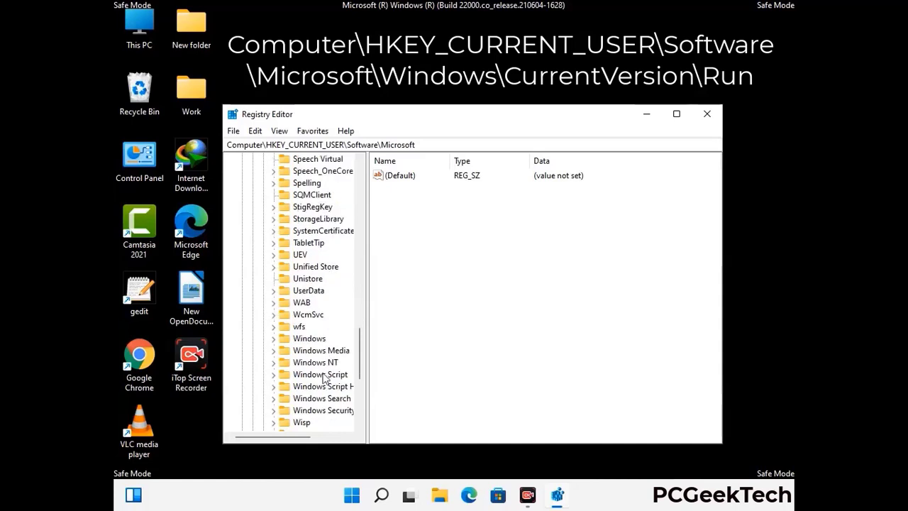
{"action": "double_click", "coordinate": [318, 339]}
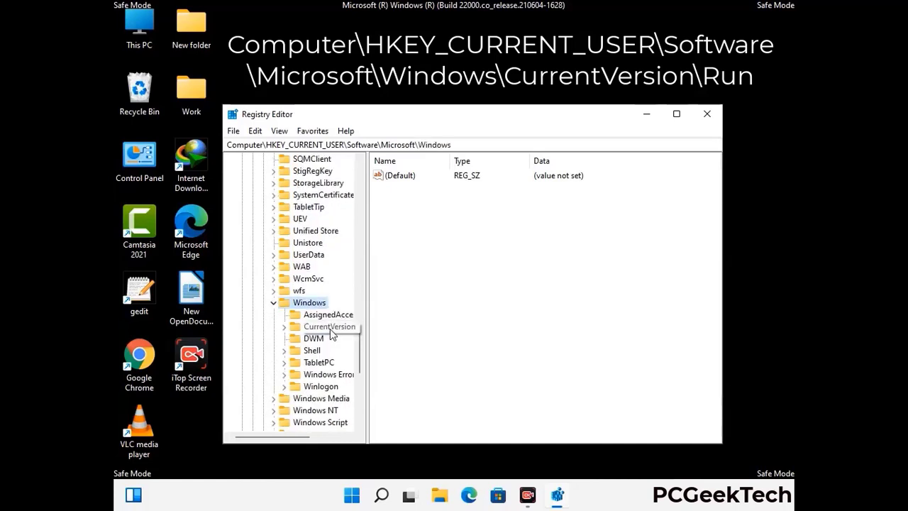
{"action": "double_click", "coordinate": [331, 328]}
{"action": "scroll", "coordinate": [325, 306], "scroll_direction": "down", "scroll_amount": 5}
{"action": "scroll", "coordinate": [324, 306], "scroll_direction": "down", "scroll_amount": 4}
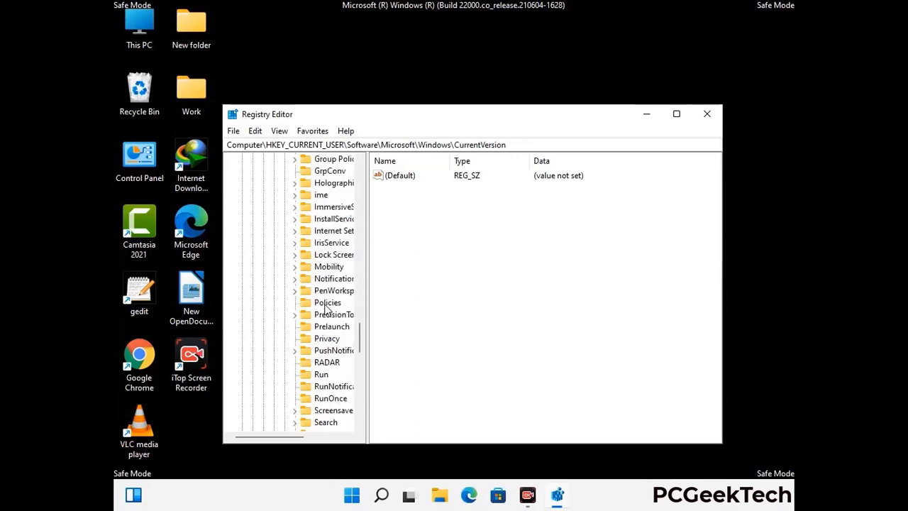
{"action": "scroll", "coordinate": [326, 307], "scroll_direction": "down", "scroll_amount": 1}
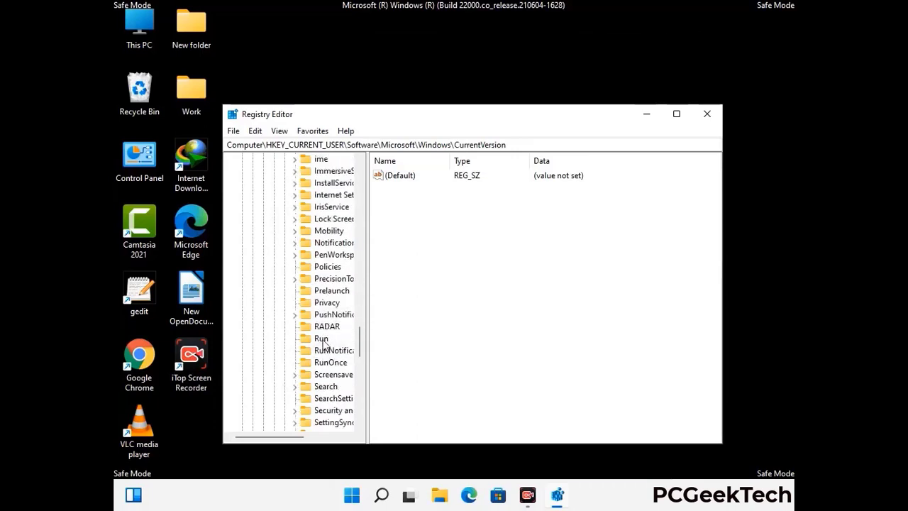
{"action": "left_click", "coordinate": [323, 340]}
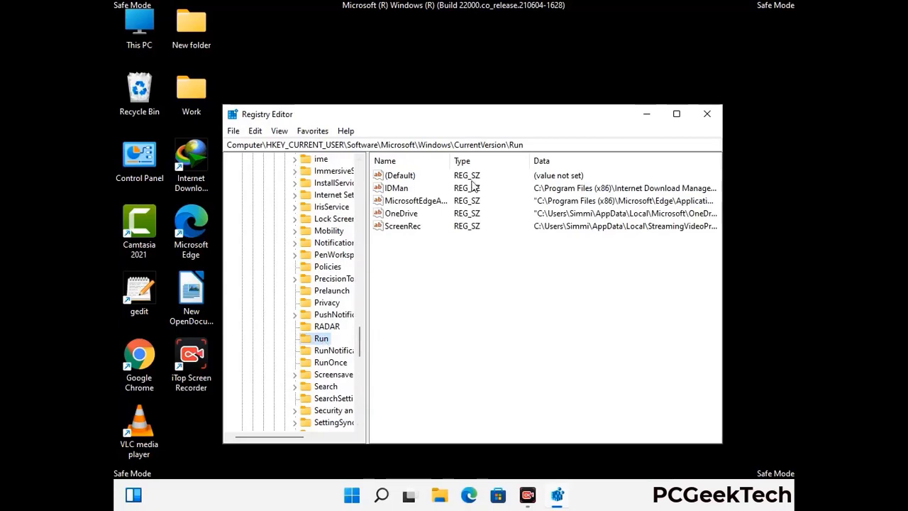
Delete the ScreenRec startup value from the Run key and confirm the deletion.
{"action": "left_click", "coordinate": [401, 227]}
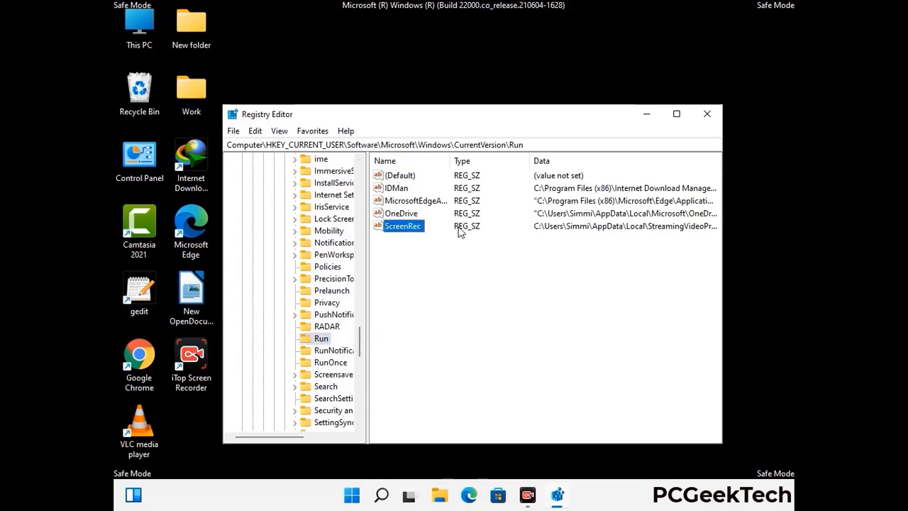
{"action": "left_click", "coordinate": [404, 226]}
{"action": "key", "text": "Escape"}
{"action": "right_click", "coordinate": [409, 230]}
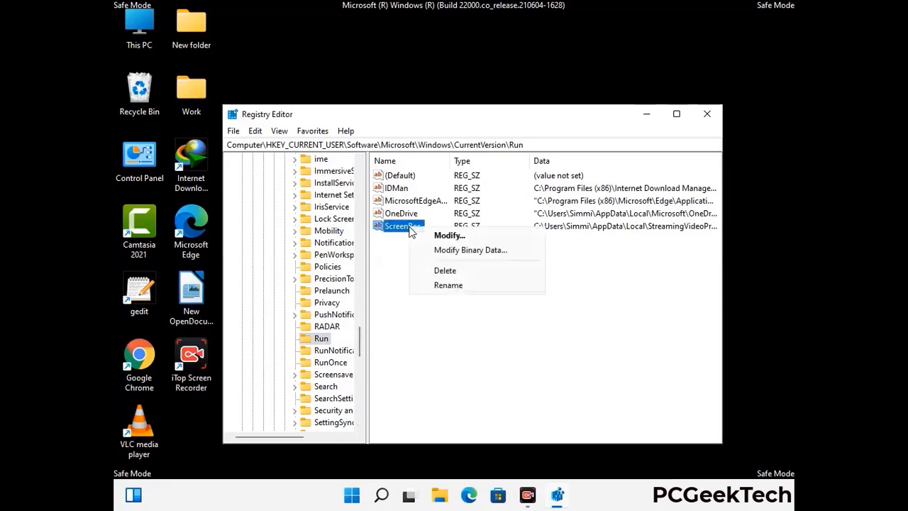
{"action": "left_click", "coordinate": [444, 270]}
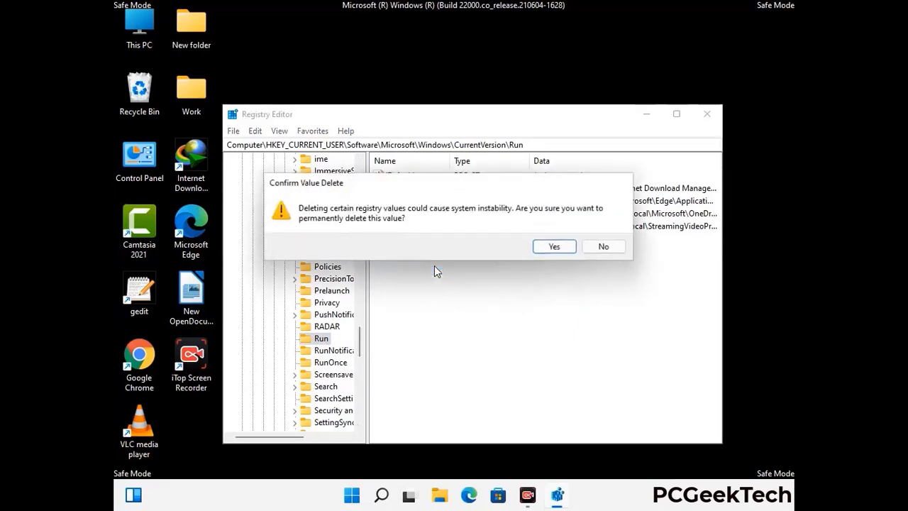
{"action": "left_click", "coordinate": [554, 247]}
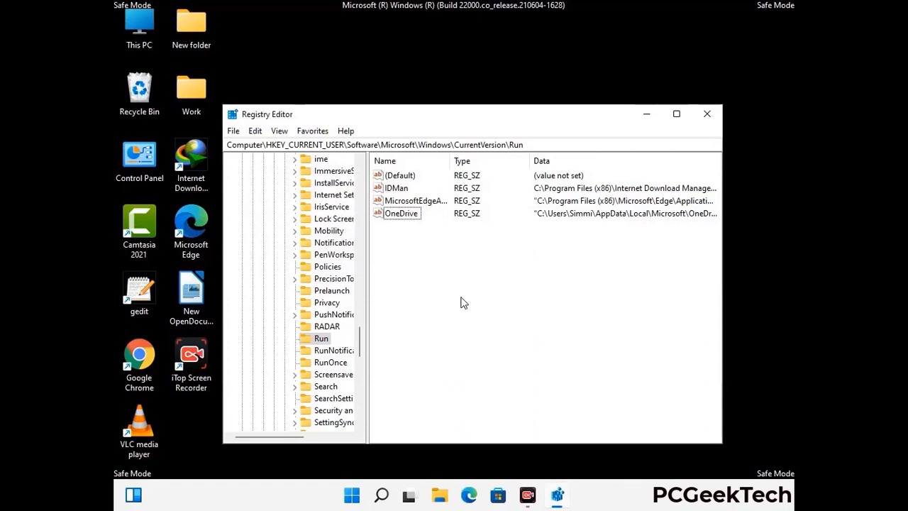
Search the registry for 'Virus Nam', cancel the search, and close Registry Editor.
{"action": "key", "text": "ctrl+f"}
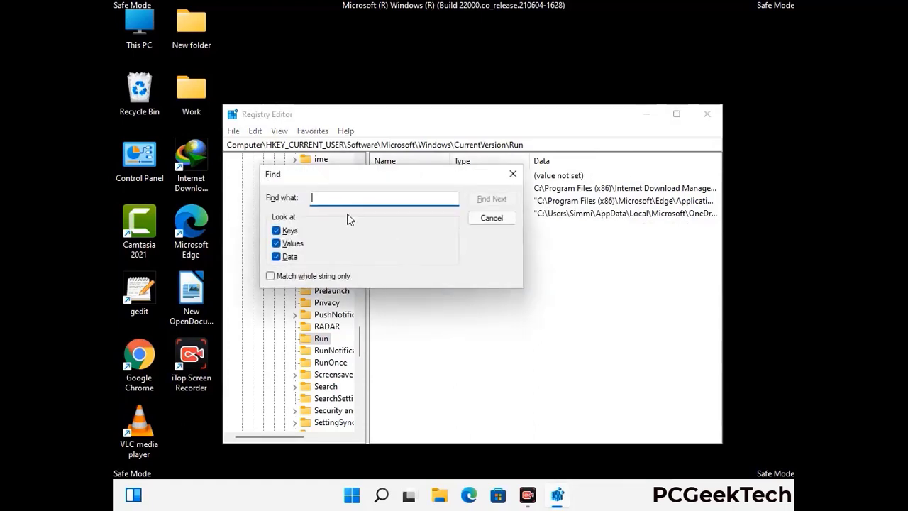
{"action": "type", "text": "Virus Name"}
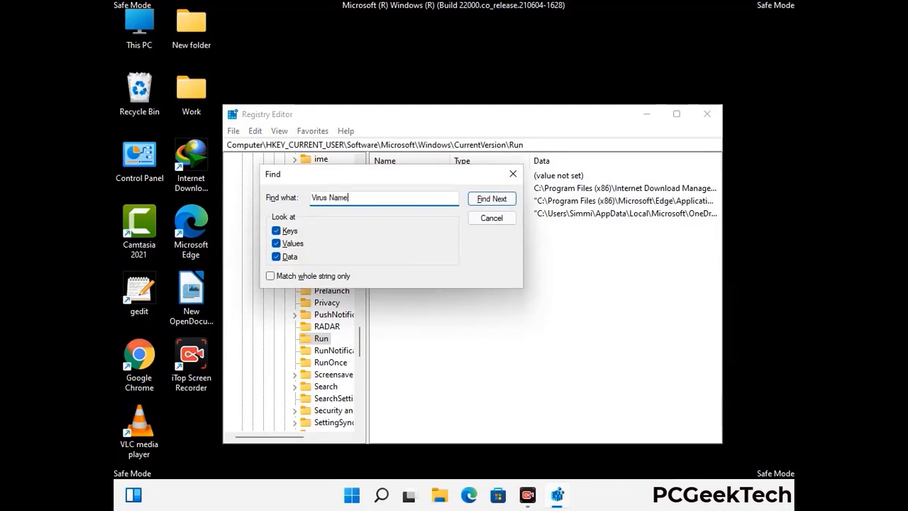
{"action": "left_click", "coordinate": [481, 202]}
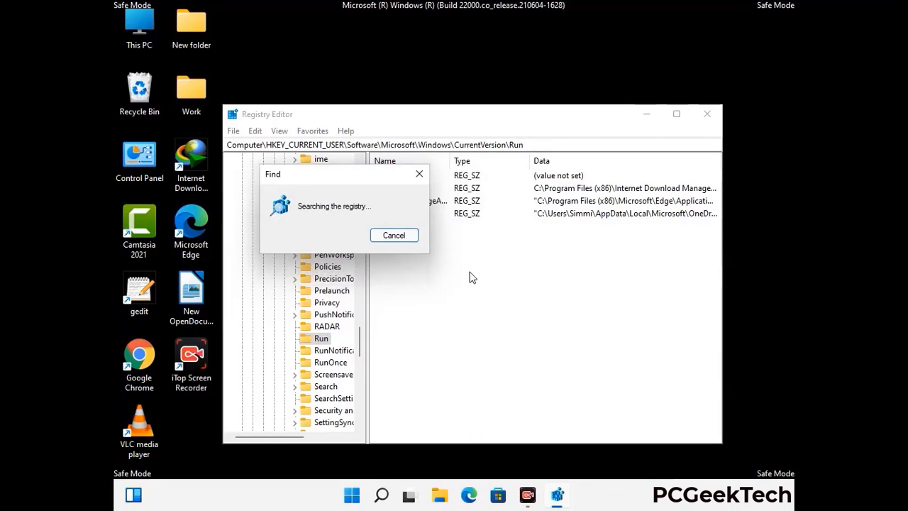
{"action": "left_click", "coordinate": [425, 175]}
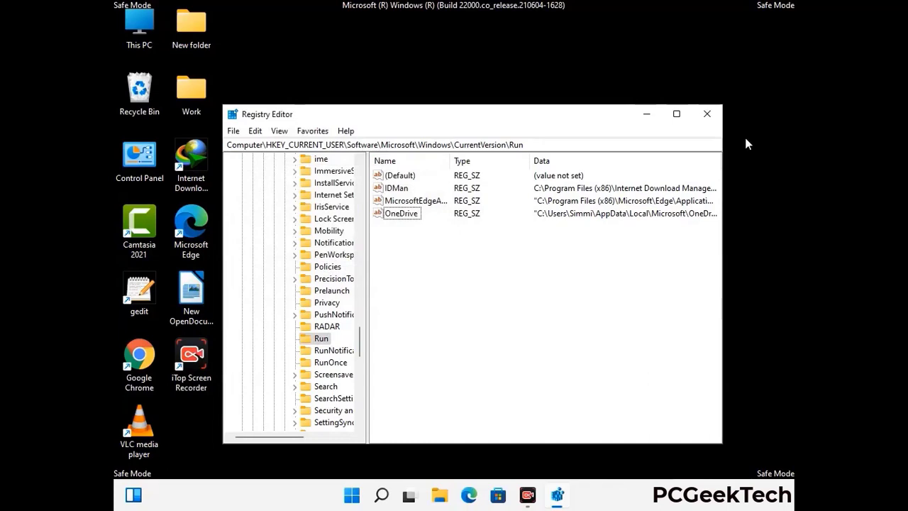
{"action": "left_click", "coordinate": [707, 115]}
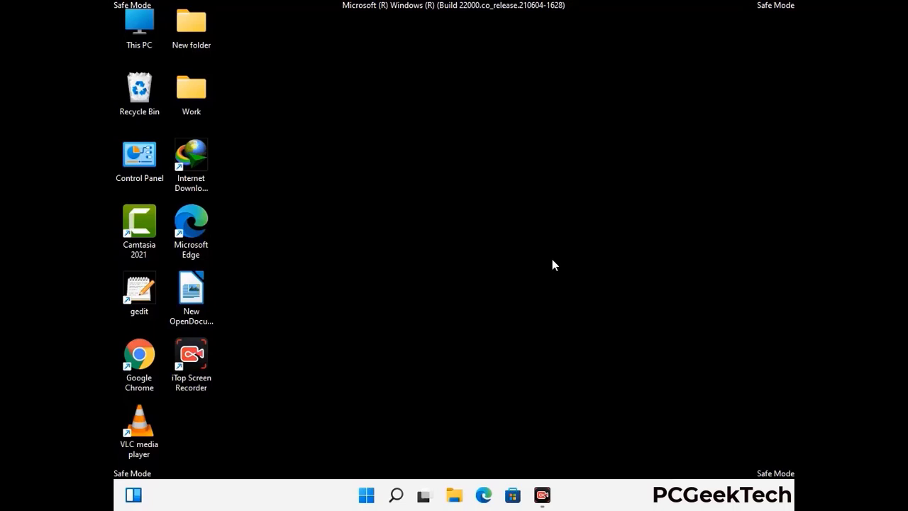
Run msconfig and untick Safe boot on the Boot tab of System Configuration.
{"action": "key", "text": "super+r"}
{"action": "left_click_drag", "start_coordinate": [263, 328], "coordinate": [464, 139]}
{"action": "type", "text": "ms"}
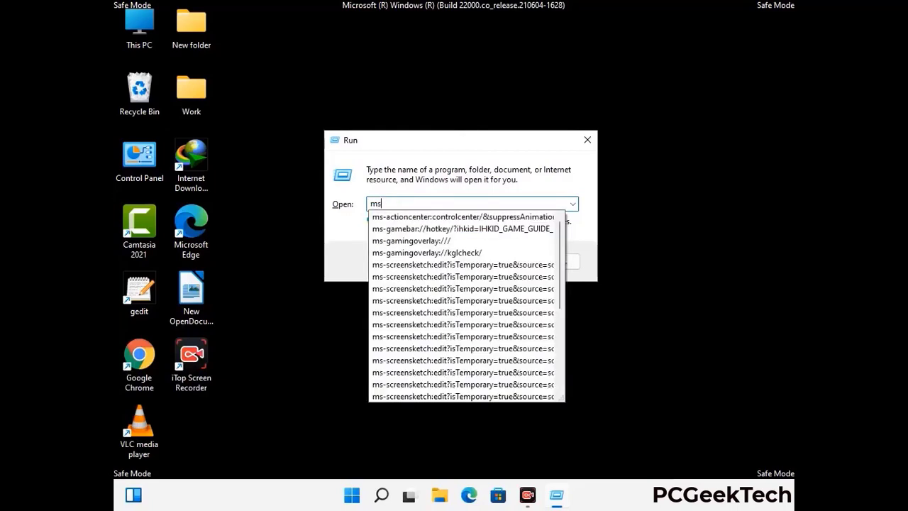
{"action": "type", "text": "config"}
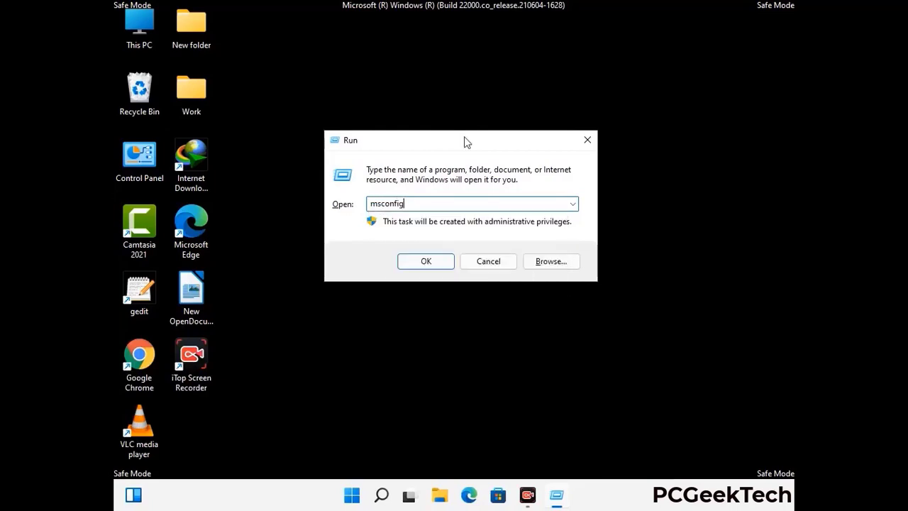
{"action": "left_click", "coordinate": [420, 259]}
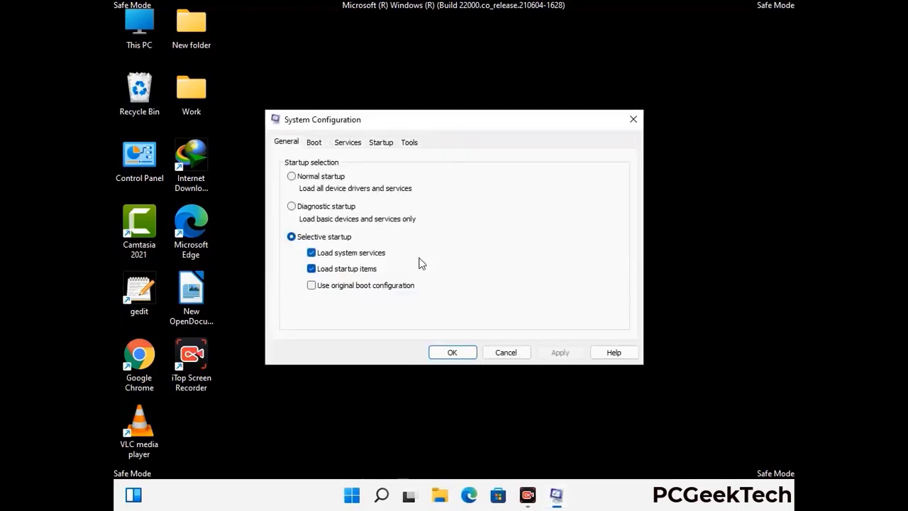
{"action": "left_click", "coordinate": [313, 142]}
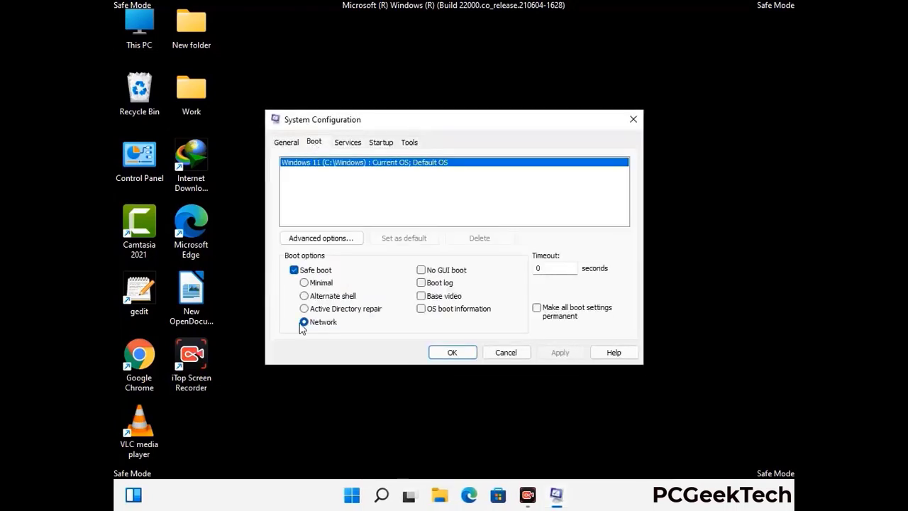
{"action": "left_click", "coordinate": [293, 270]}
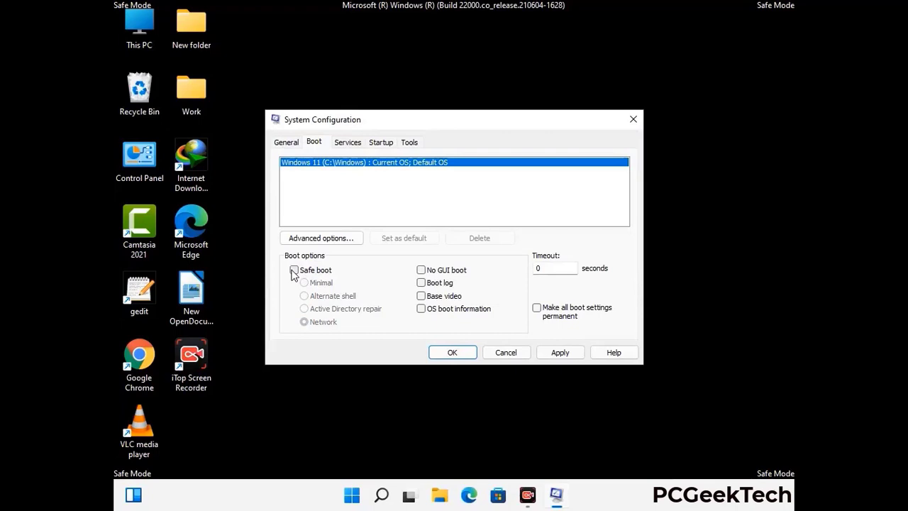